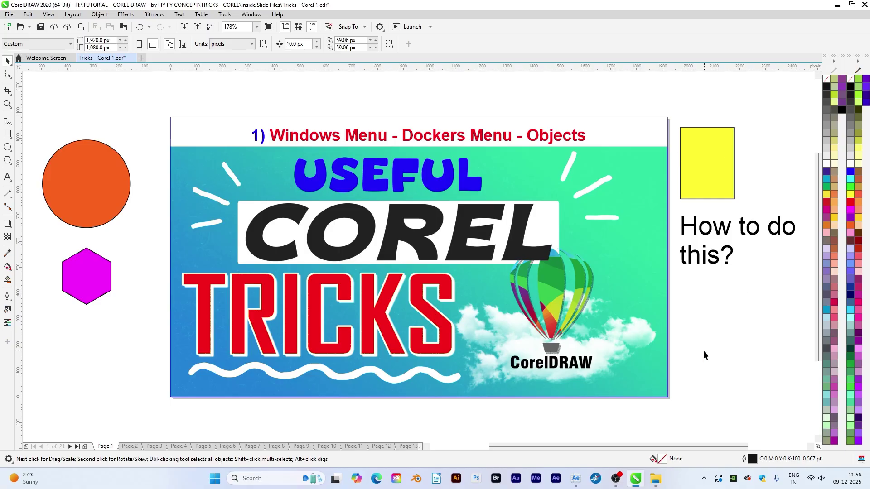
Go to page 2, show the Objects docker and turn off Keep Desktop Objects on Layer in its options.
key(Page_Down)
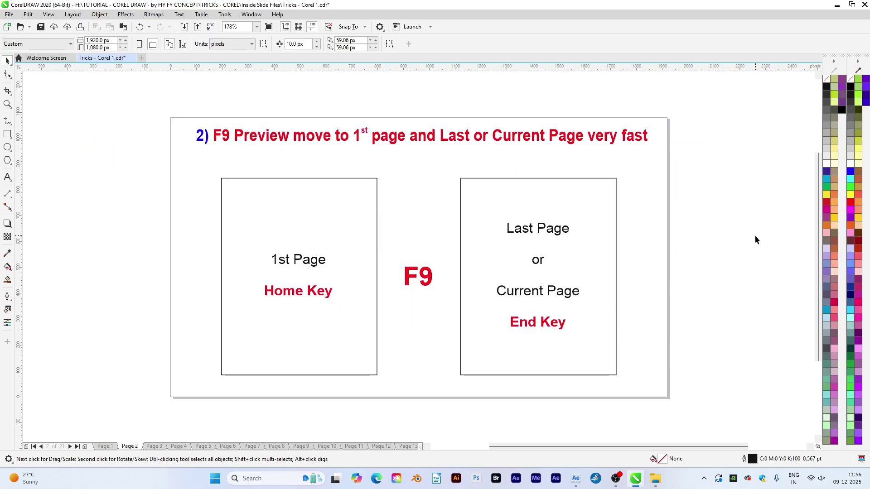
click(251, 14)
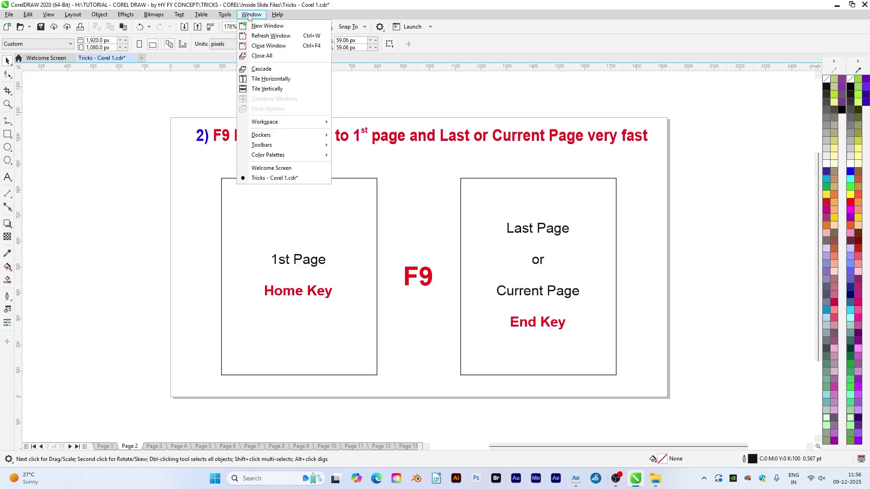
mouse_move(272, 136)
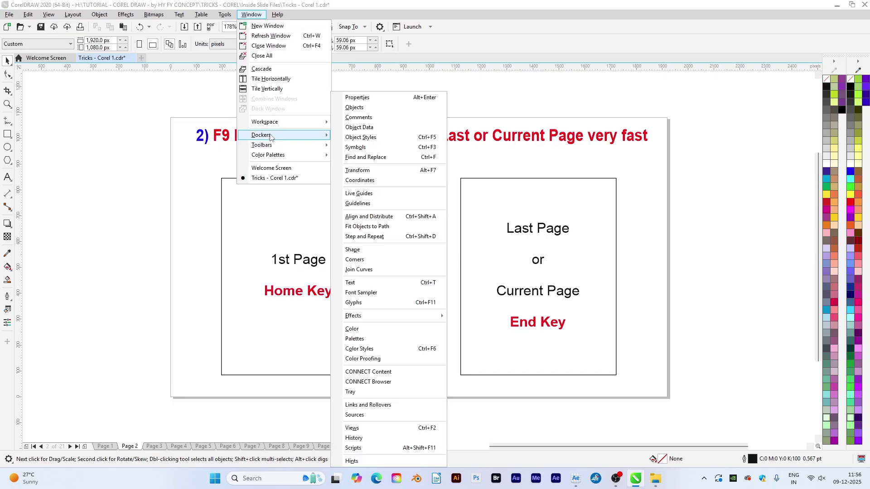
click(354, 107)
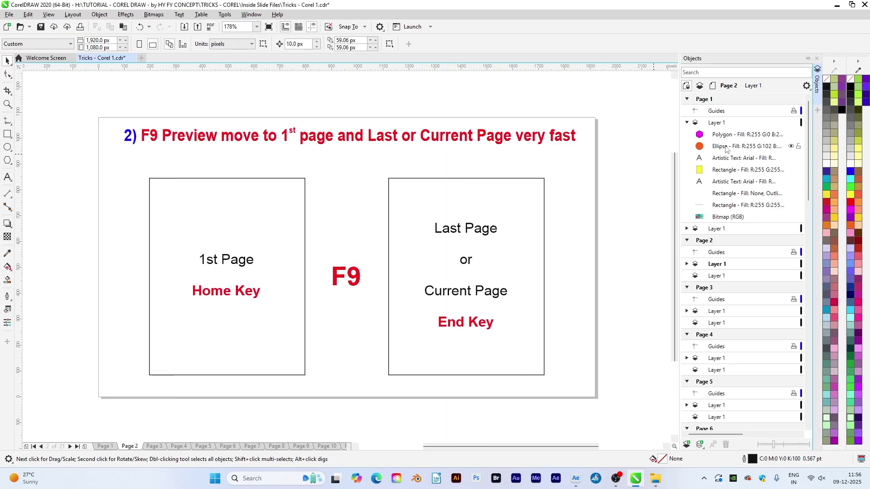
click(806, 86)
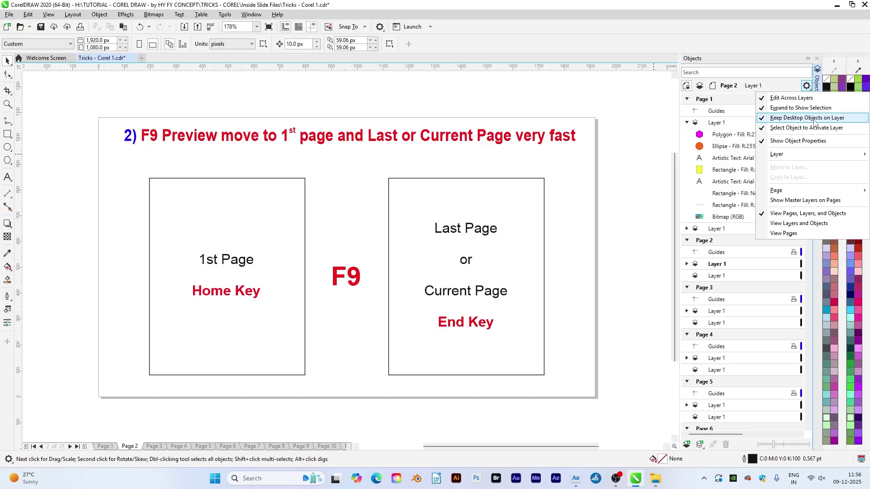
click(762, 121)
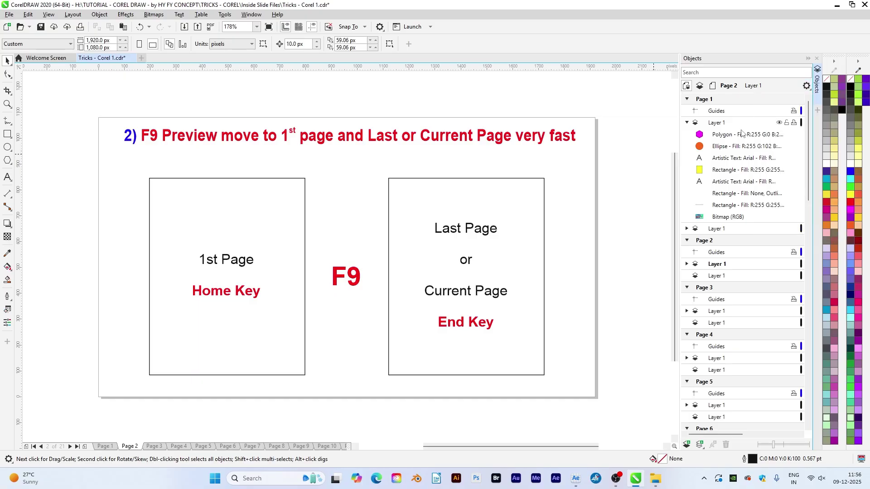
Browse through the document's pages to check the off-page shapes and text beside each one.
key(Home)
key(Page_Down)
key(Page_Down)
key(Page_Down)
key(Page_Down)
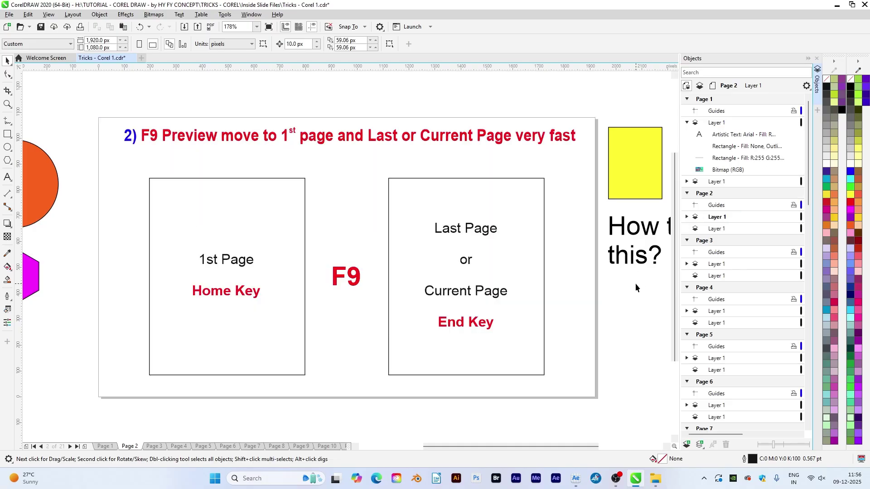
key(Page_Down)
key(Page_Down)
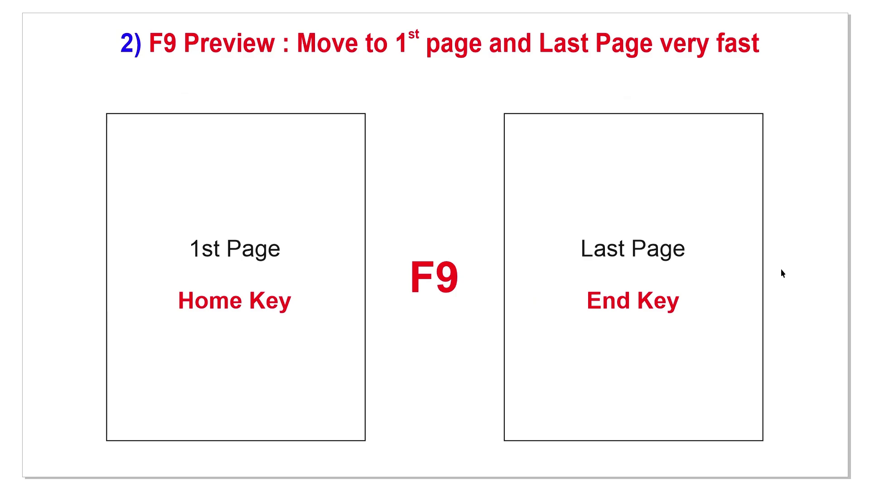
In full-screen preview, page forward to page 5 and back to page 2, jump to the last and first pages, and exit the preview.
key(Page_Down)
key(Page_Down)
key(Page_Down)
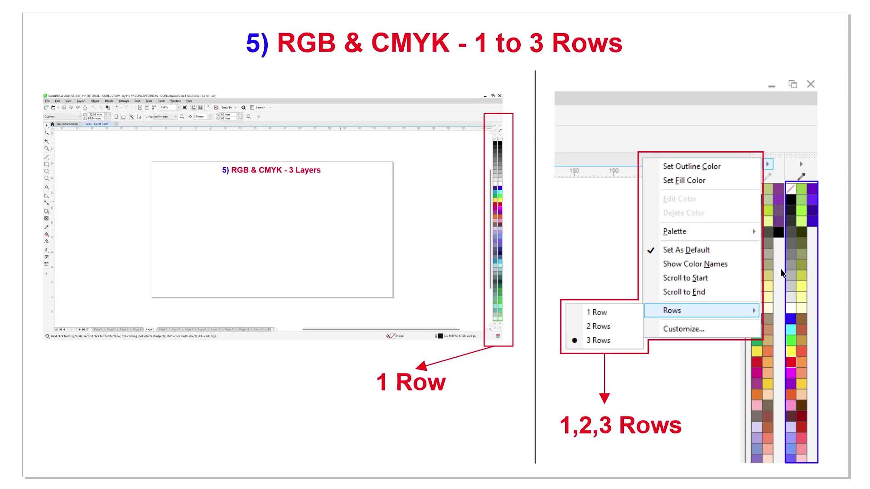
key(Page_Up)
key(Page_Up)
key(Page_Up)
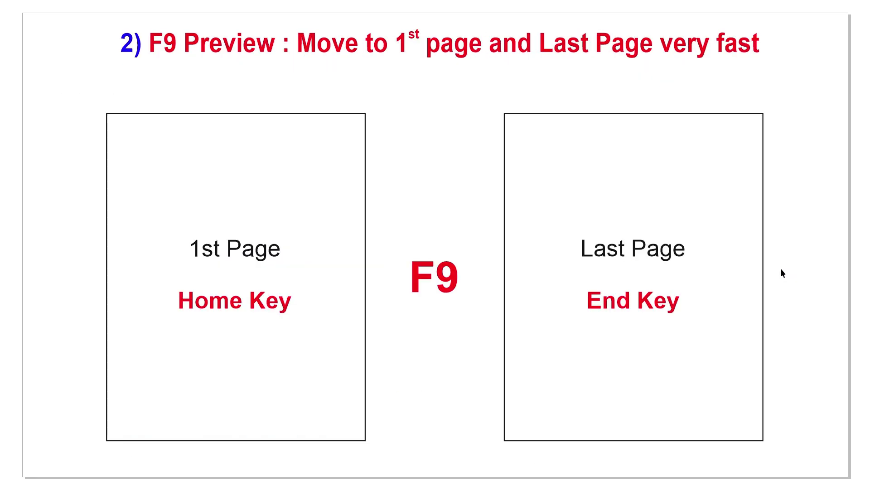
key(End)
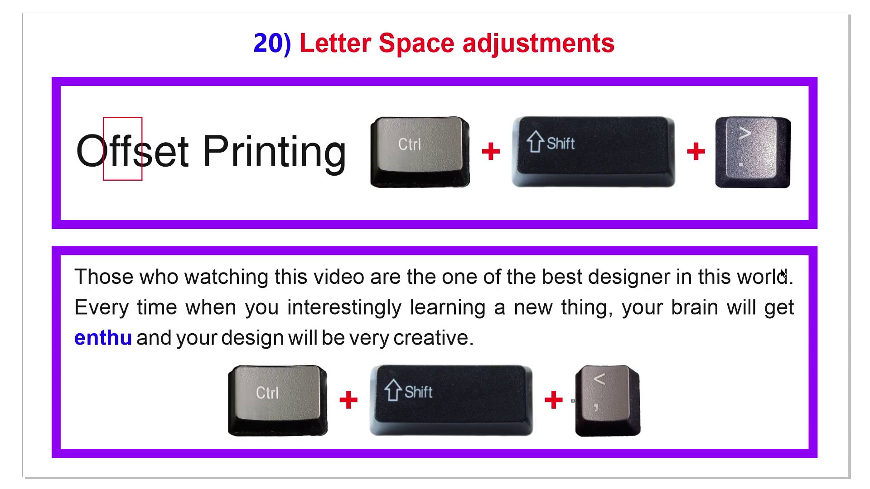
key(Home)
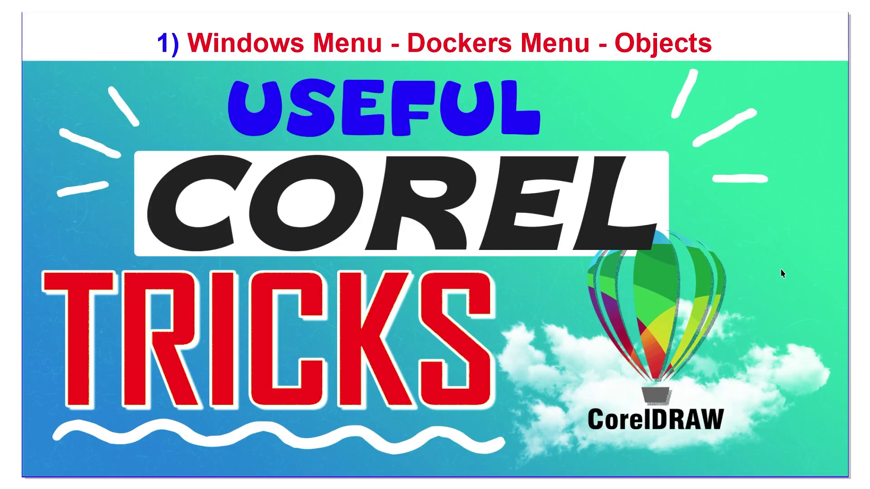
key(Escape)
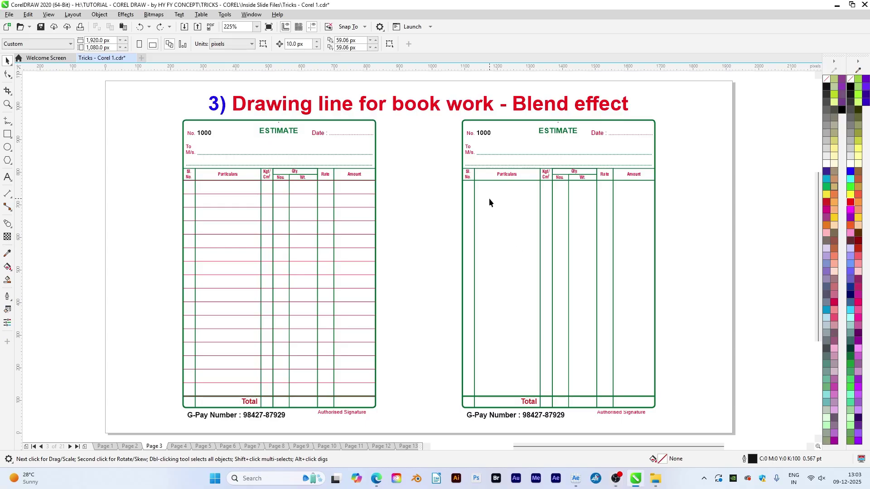
Draw a horizontal line about 589 px wide under the right estimate form's header row and bottom-align a copy with the Total row's line.
key(F5)
click(462, 180)
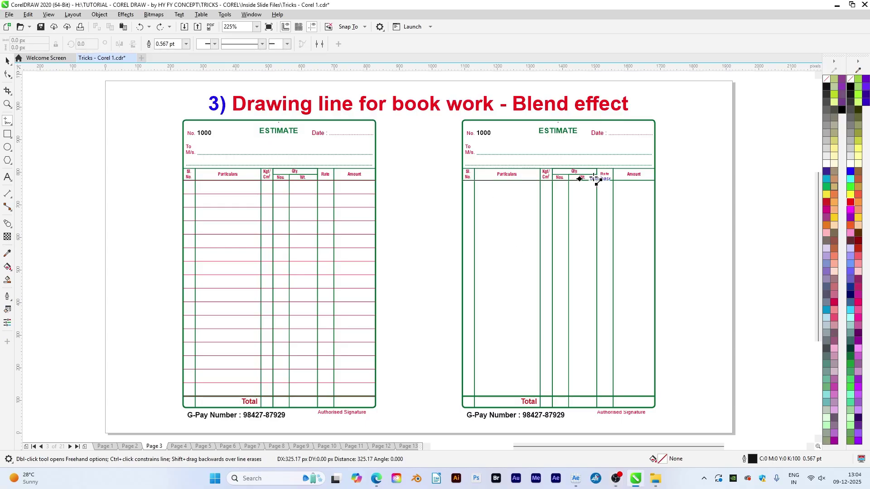
click(655, 180)
key(space)
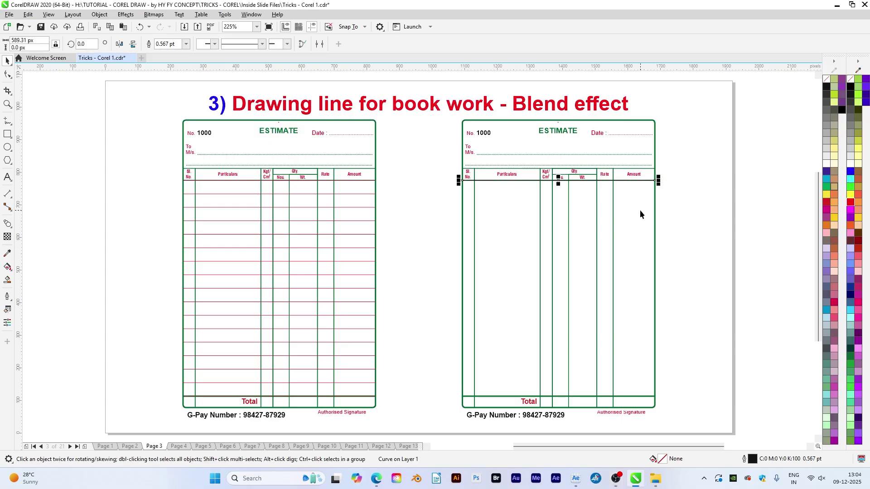
shift+click(586, 398)
key(b)
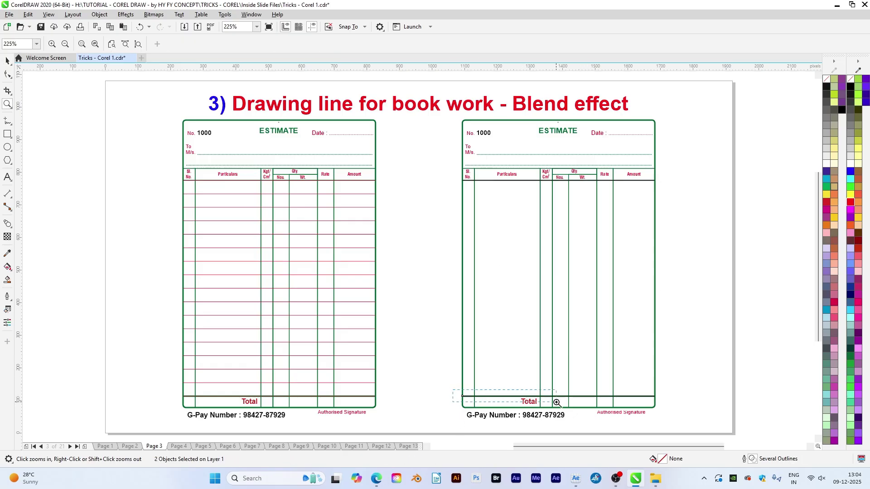
Colour the outlines of the Total row line and the header row line in the right form red (R:255 G:0 B:0).
scroll(520, 417, up, 5)
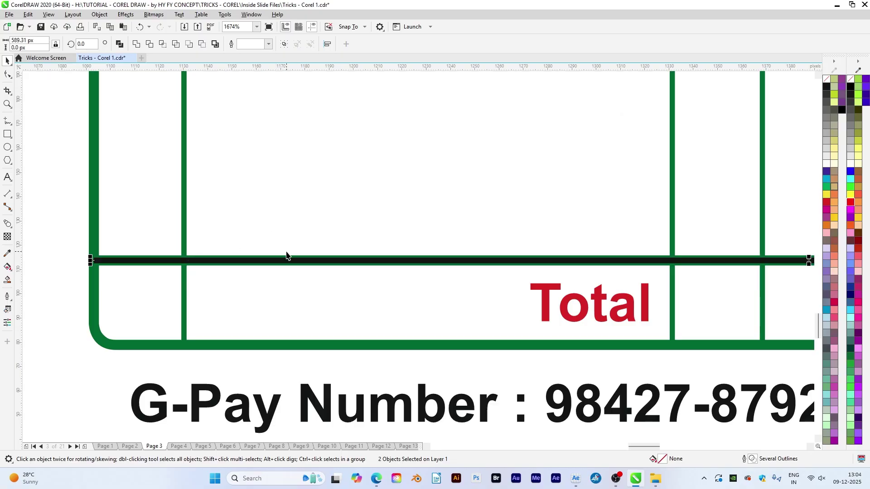
click(291, 260)
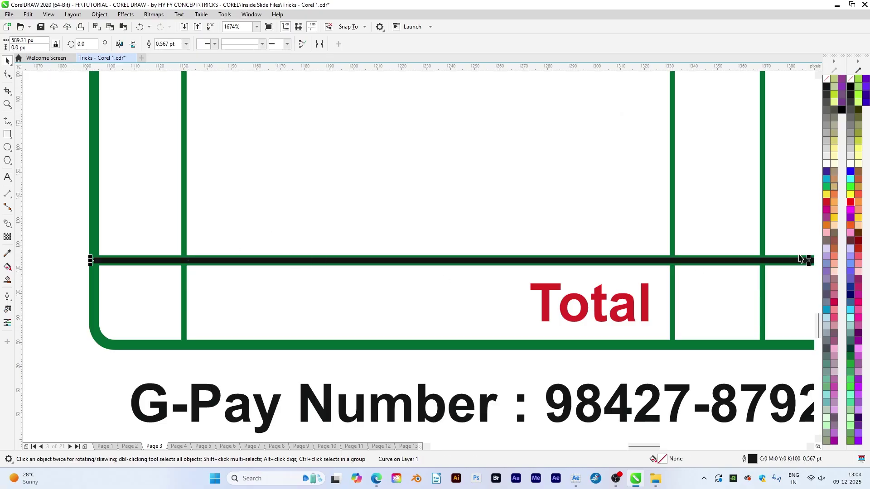
right_click(850, 204)
key(F4)
key(F2)
drag(457, 173, 508, 206)
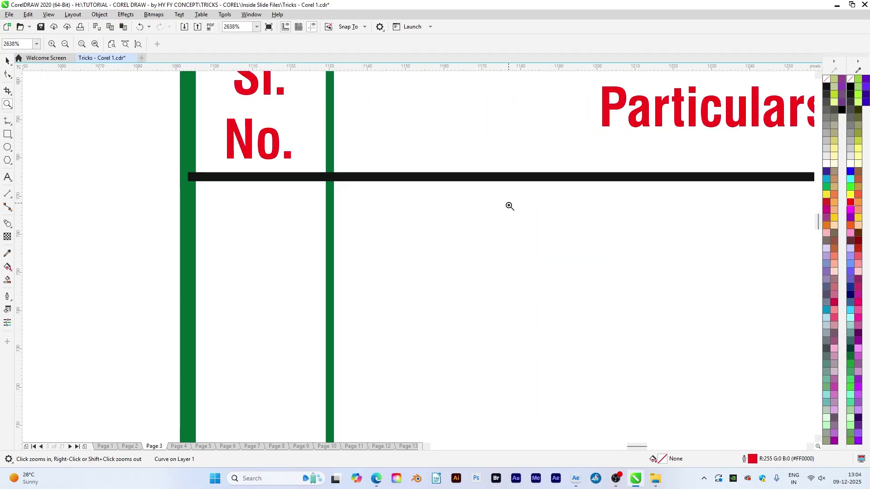
click(420, 178)
key(F4)
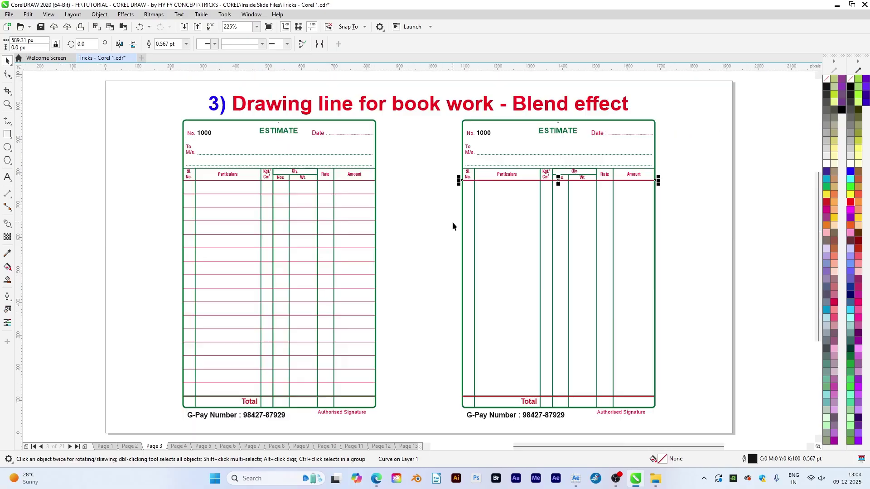
Blend the two red lines in the right estimate form with the Straight 10 Step preset.
shift+click(509, 398)
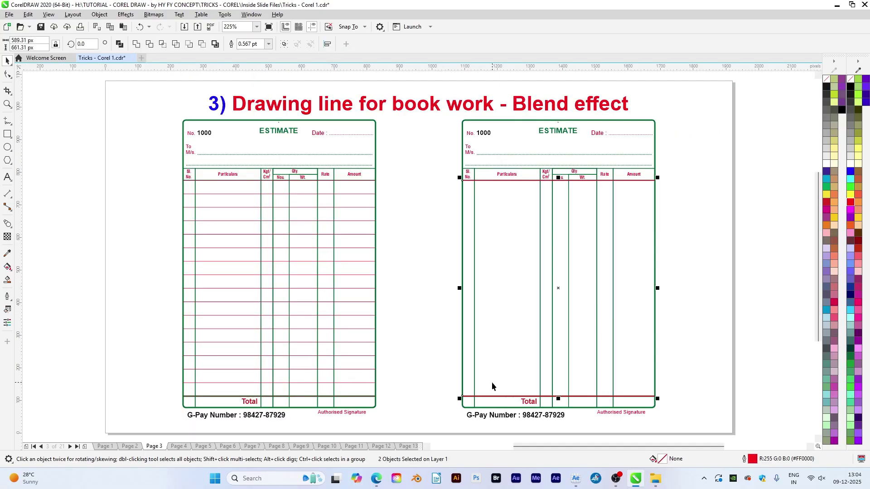
click(8, 224)
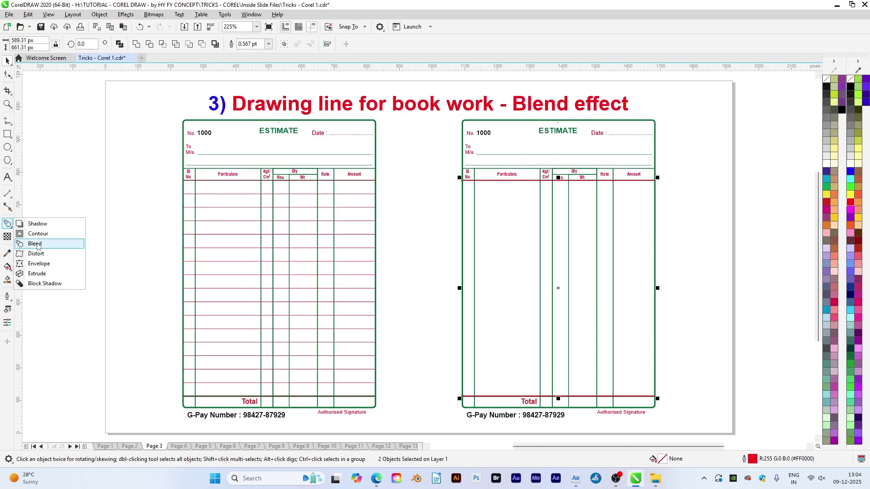
click(36, 244)
click(20, 45)
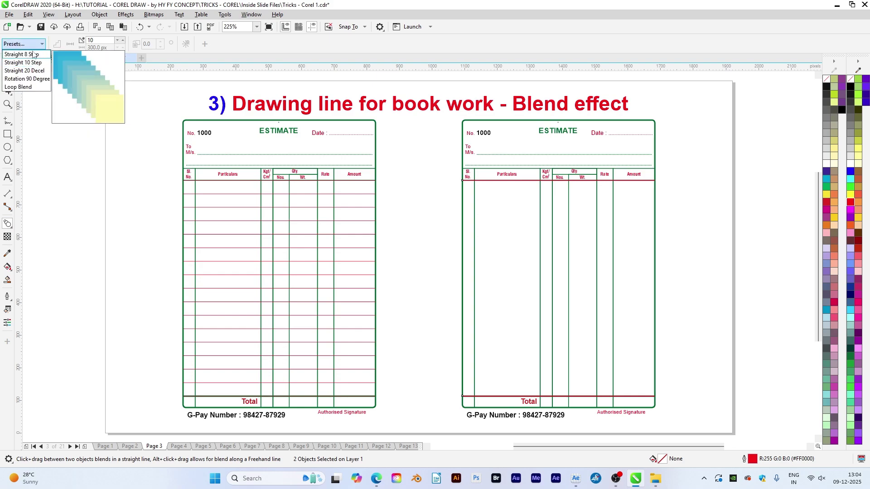
click(38, 65)
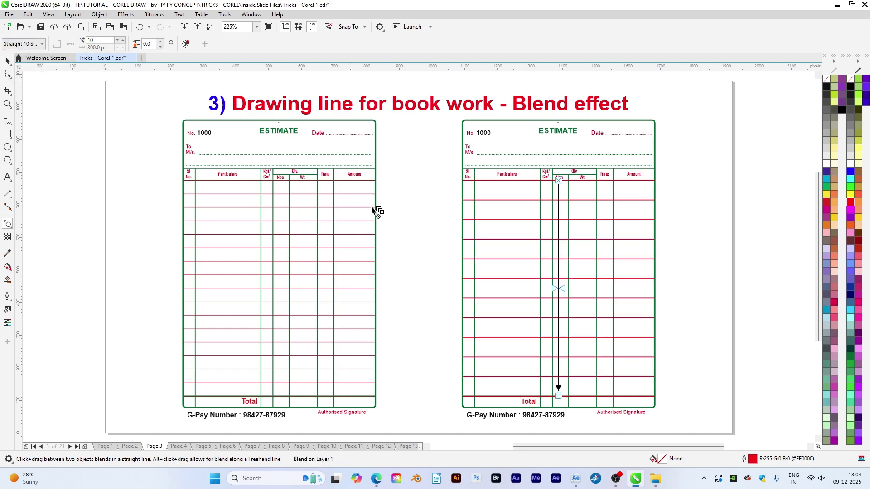
key(space)
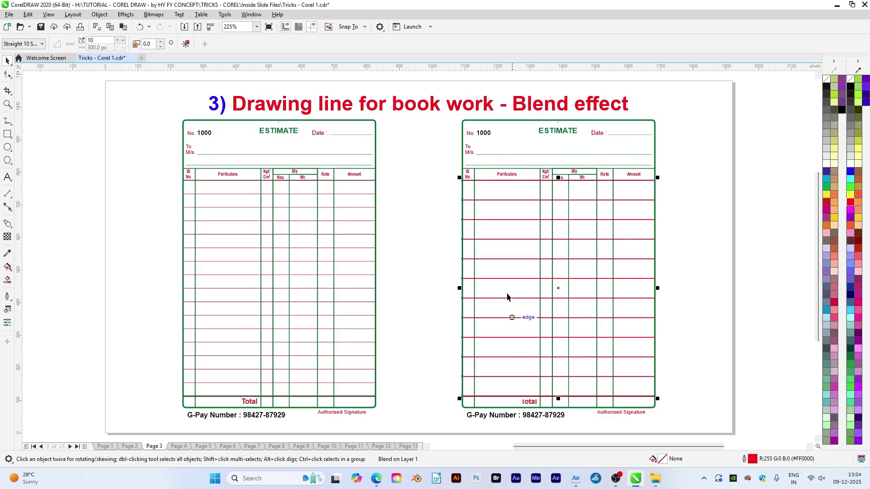
Set the number of steps in the red line blend to 15.
double_click(98, 40)
text(15)
key(Return)
key(space)
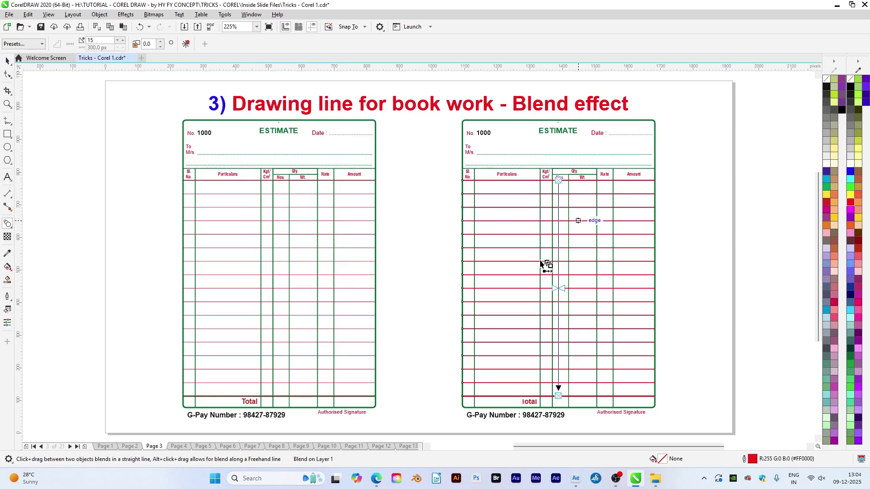
key(space)
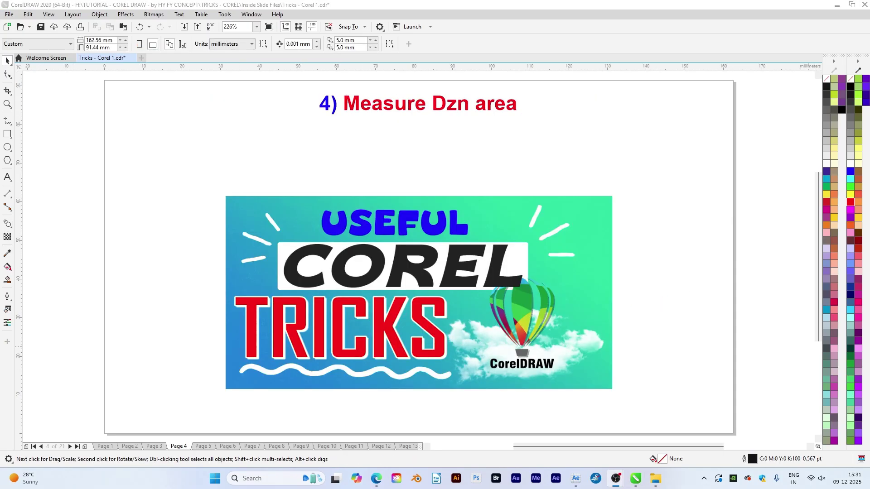
Add a parallel dimension across the full width of the artwork on page 4, placing the dimension line above the image.
click(615, 4)
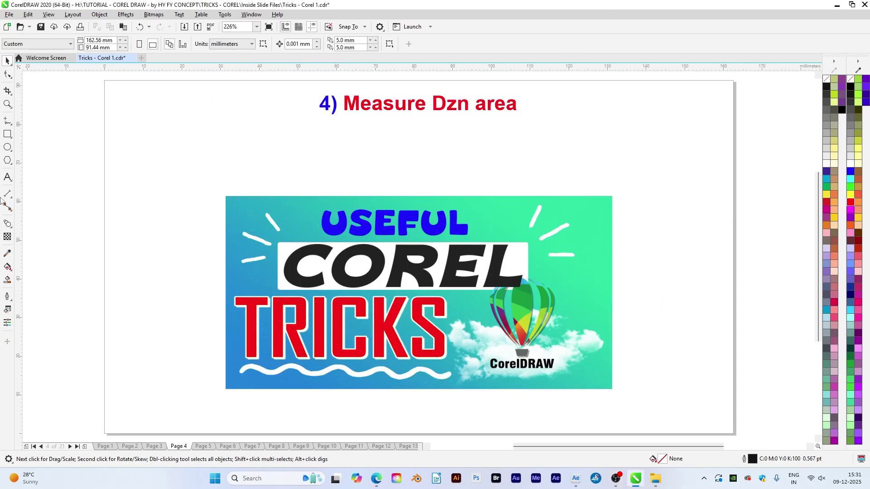
click(8, 196)
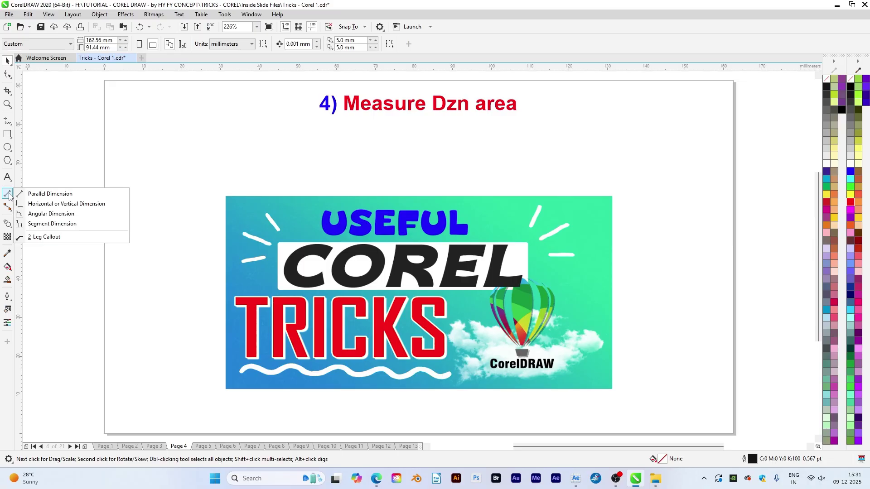
click(47, 195)
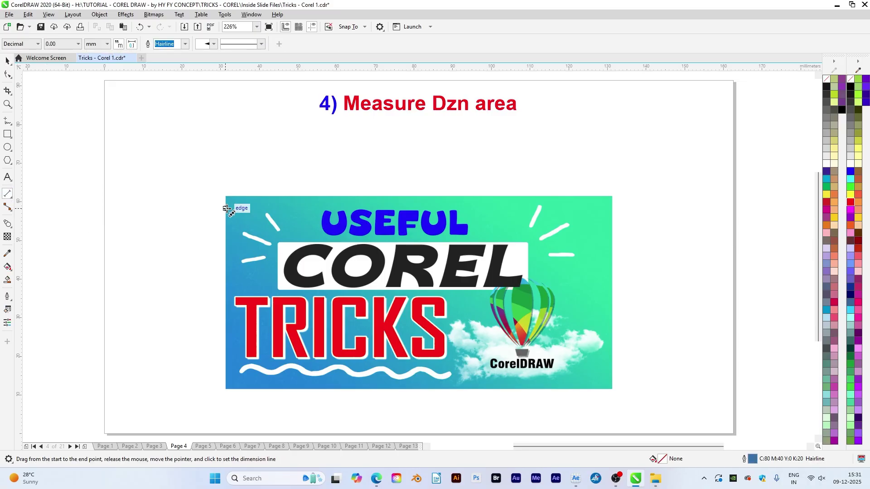
drag(226, 208, 612, 208)
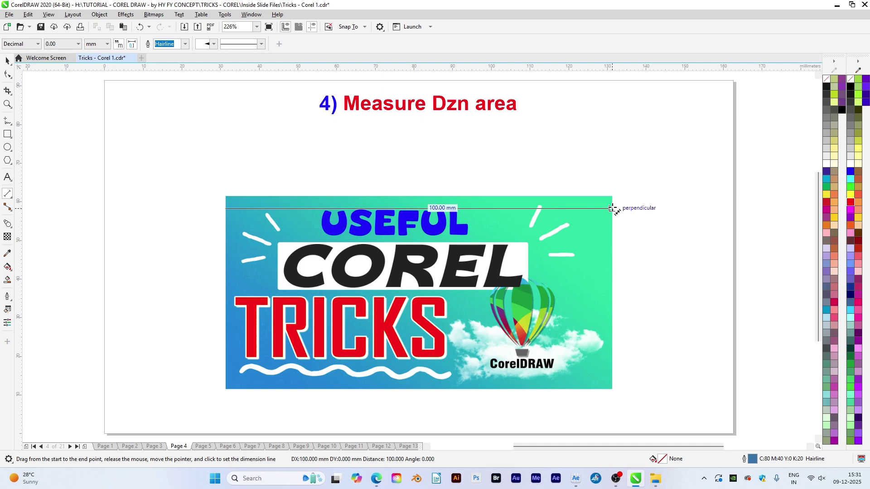
drag(613, 208, 613, 208)
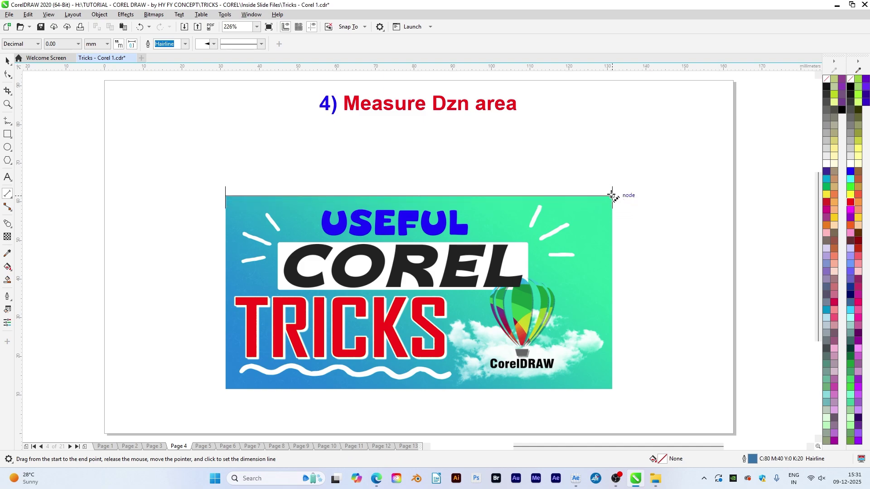
click(611, 168)
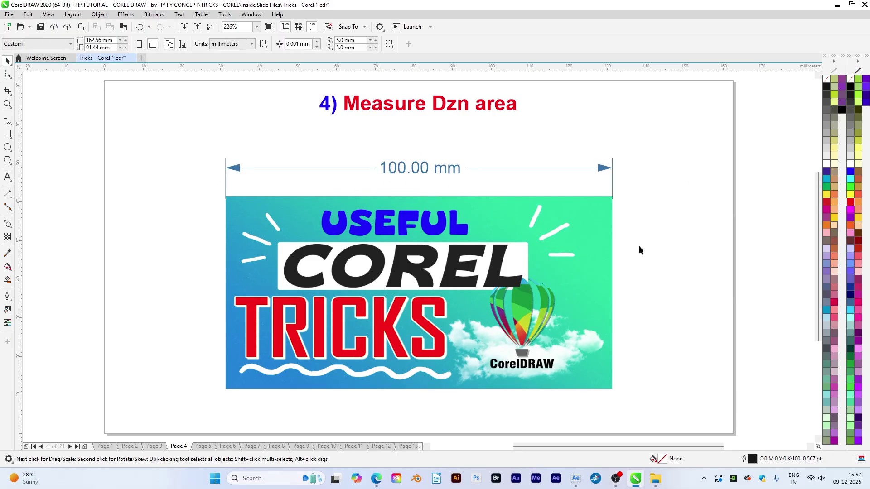
Add a parallel dimension for the full height of the artwork, placing the dimension line beside the image's right edge.
click(598, 203)
key(space)
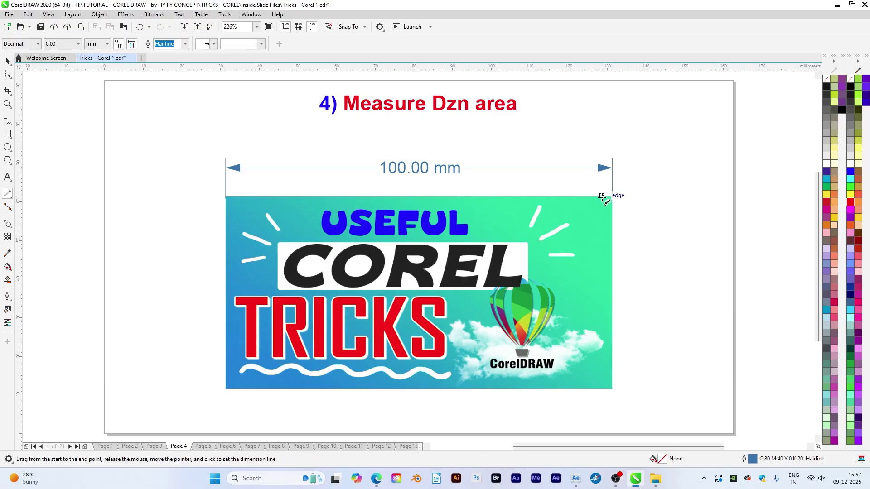
drag(602, 197, 605, 390)
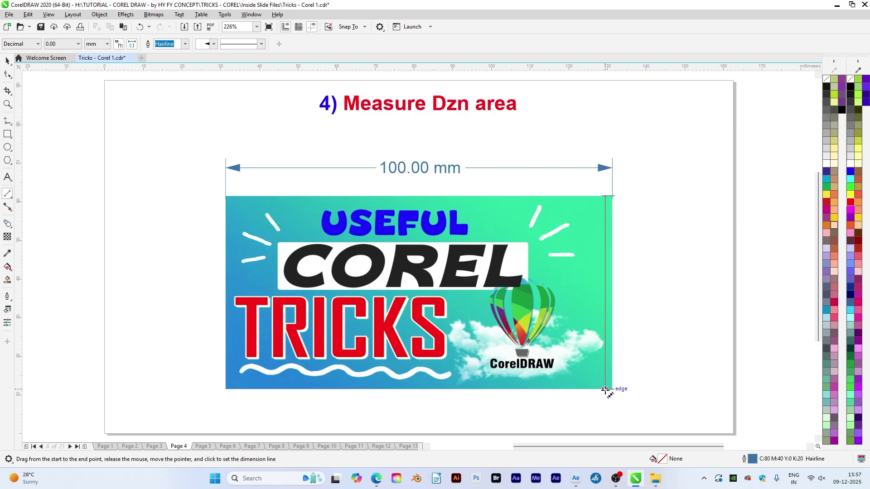
click(639, 390)
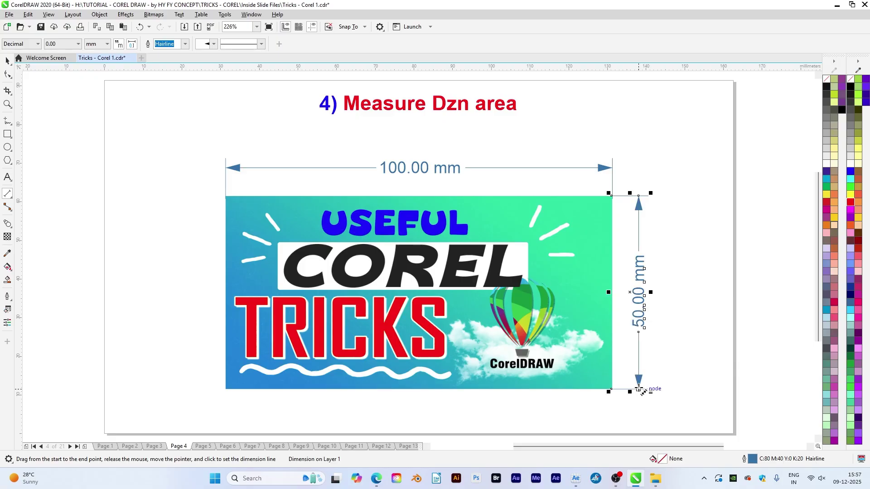
key(space)
click(725, 363)
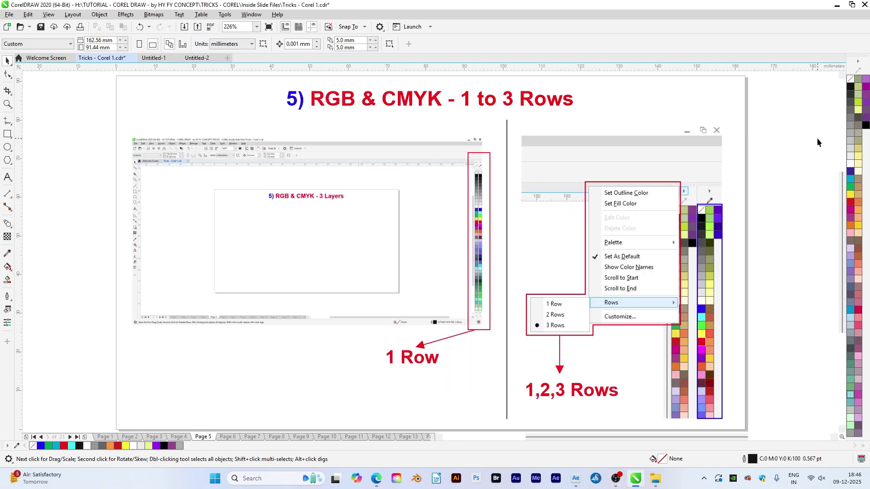
Set the vertical default colour palette on page 5 to display in 3 rows.
click(859, 62)
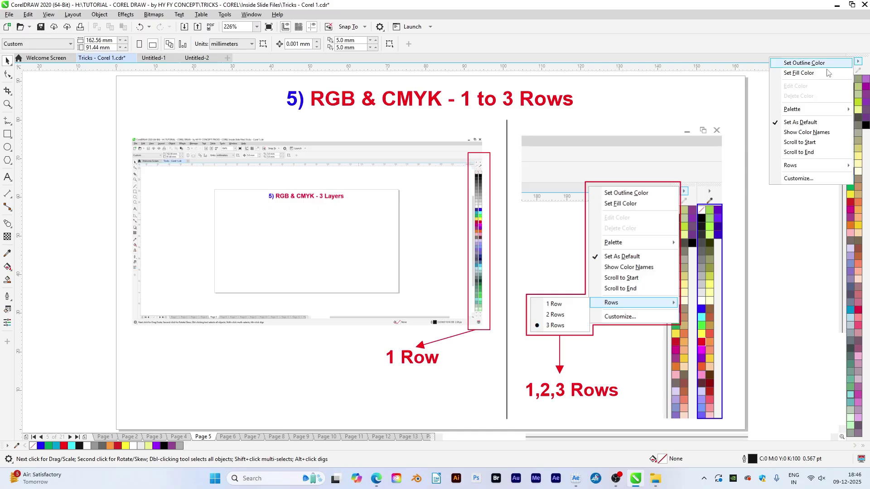
mouse_move(795, 169)
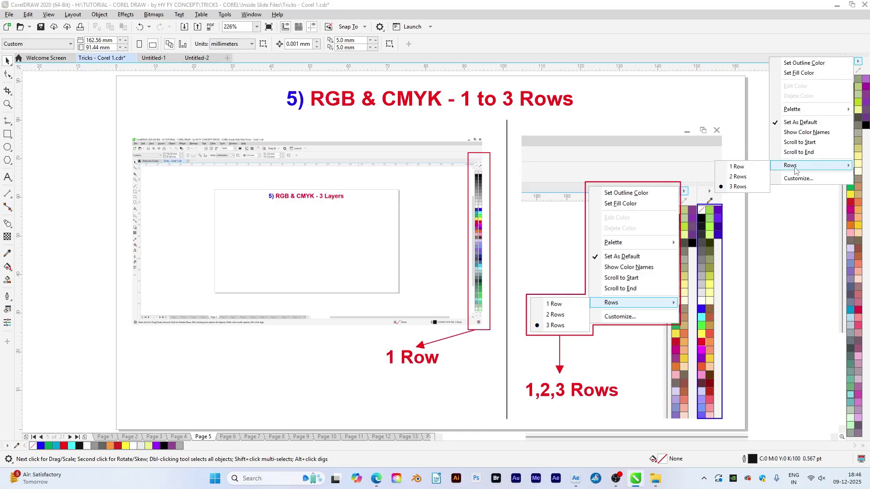
click(758, 193)
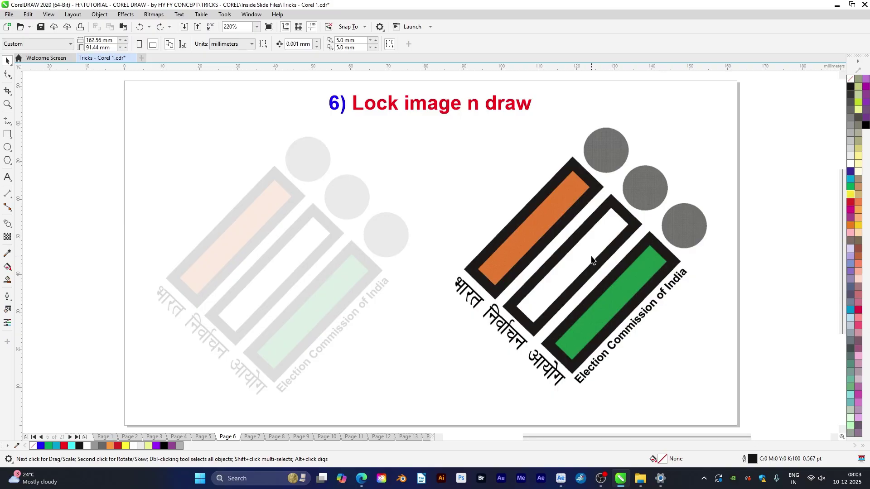
Apply a uniform transparency to the right-hand Election Commission logo bitmap on page 6.
click(591, 260)
click(7, 236)
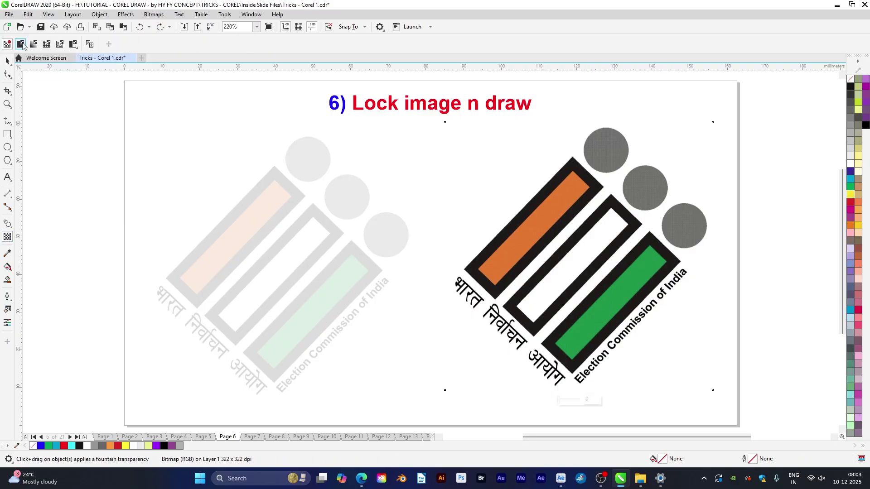
click(20, 44)
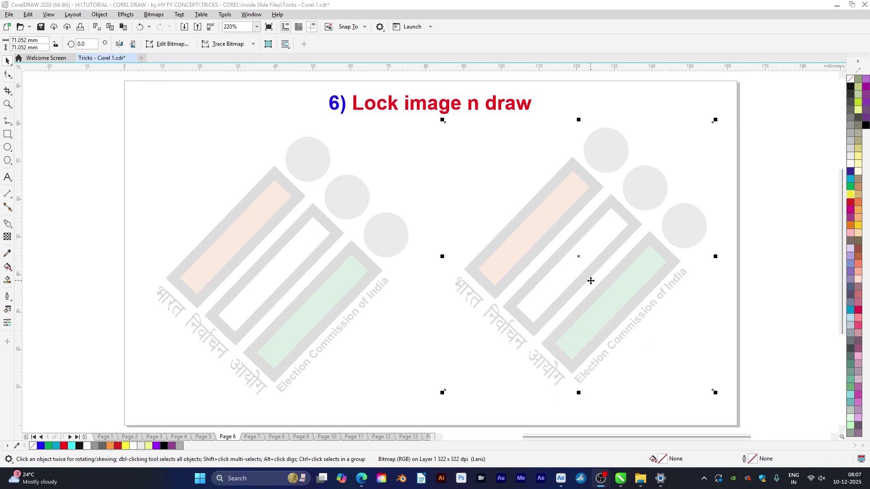
Lock the faded right-hand logo bitmap and try to move it.
right_click(591, 281)
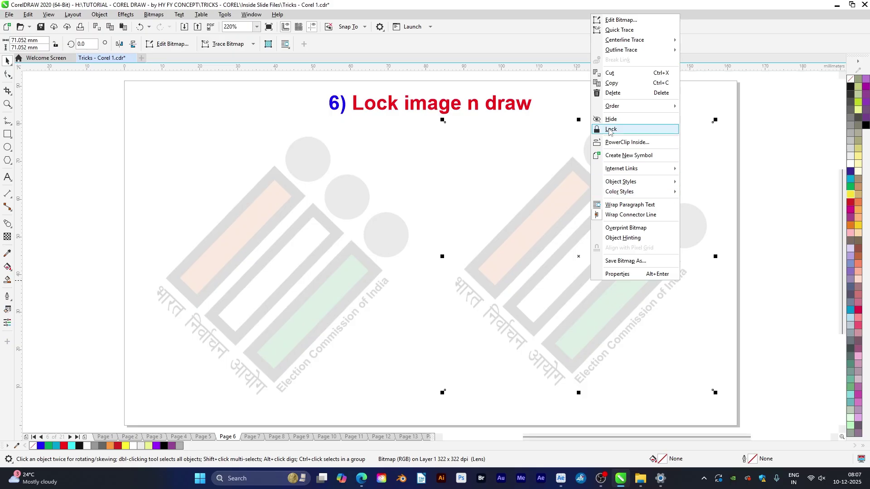
click(618, 130)
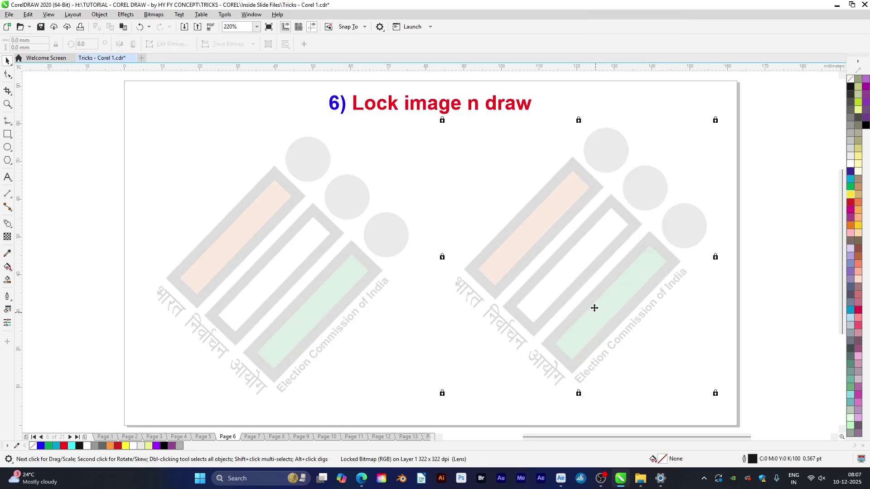
key(Escape)
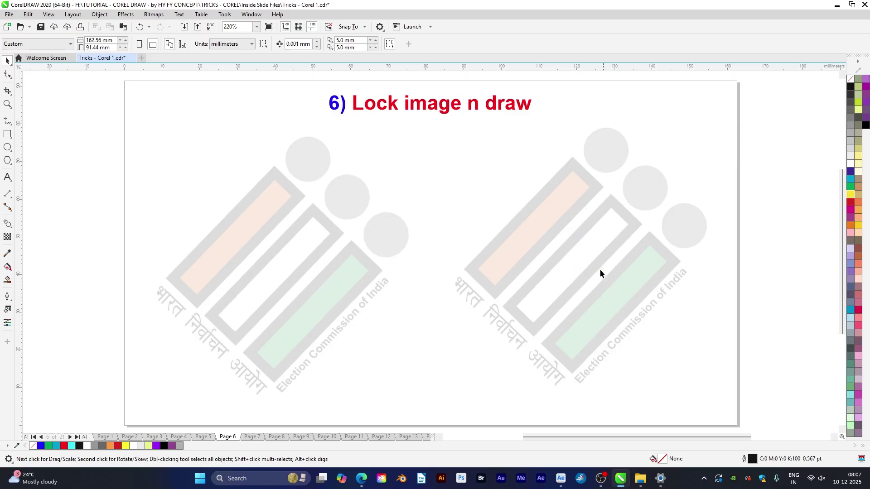
drag(637, 315, 640, 314)
Unlock the right-hand logo bitmap and undo the last change.
right_click(589, 273)
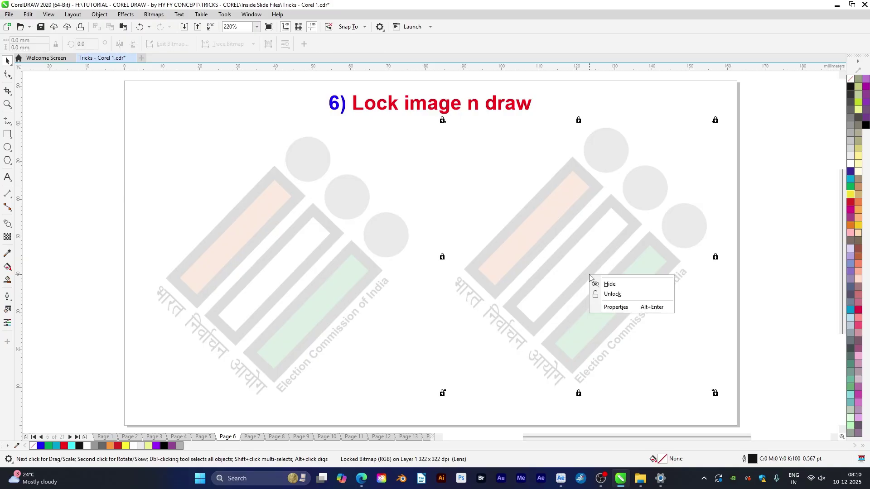
click(605, 294)
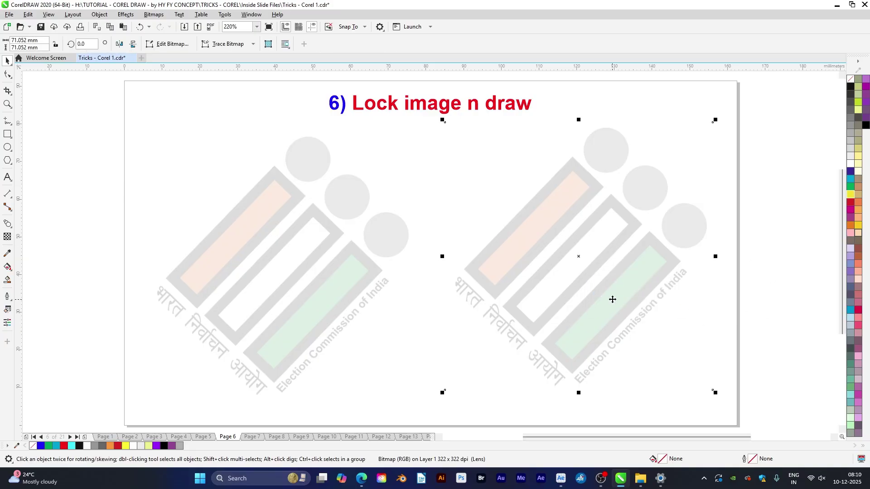
click(626, 310)
key(ctrl+z)
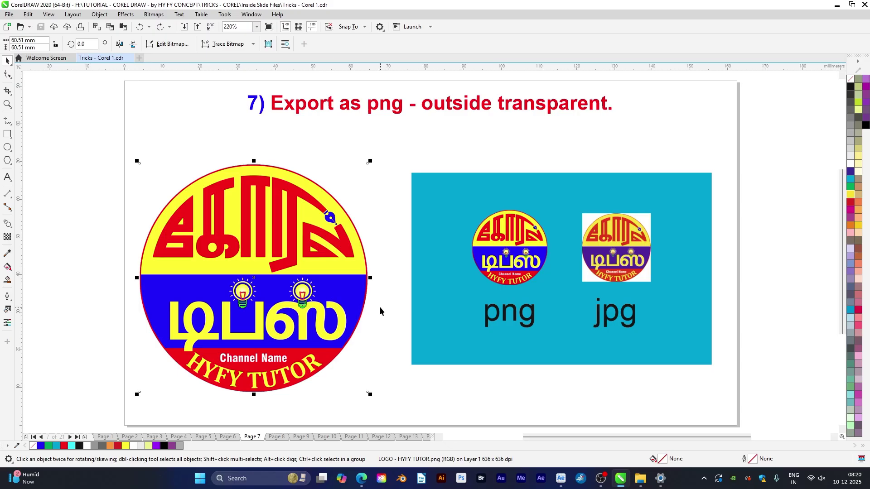
Compare the PNG export preview of the large circular logo with Transparency off and on, and leave the export settings.
key(ctrl+e)
key(Return)
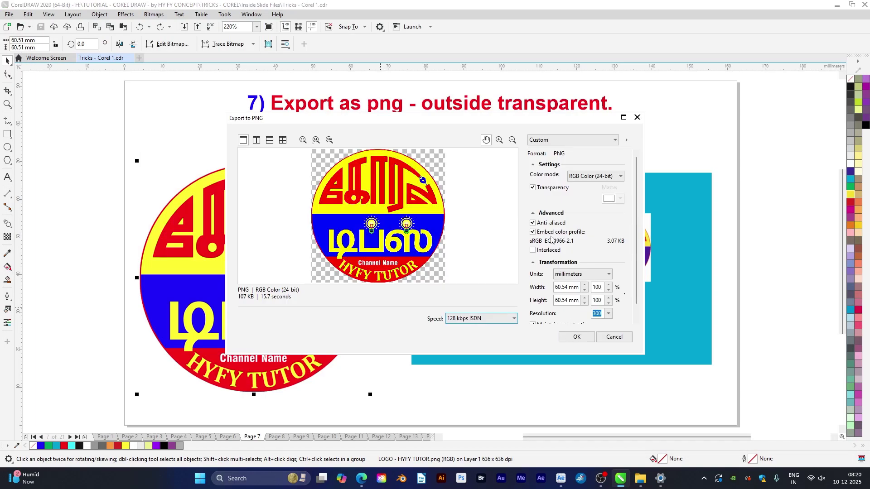
click(534, 189)
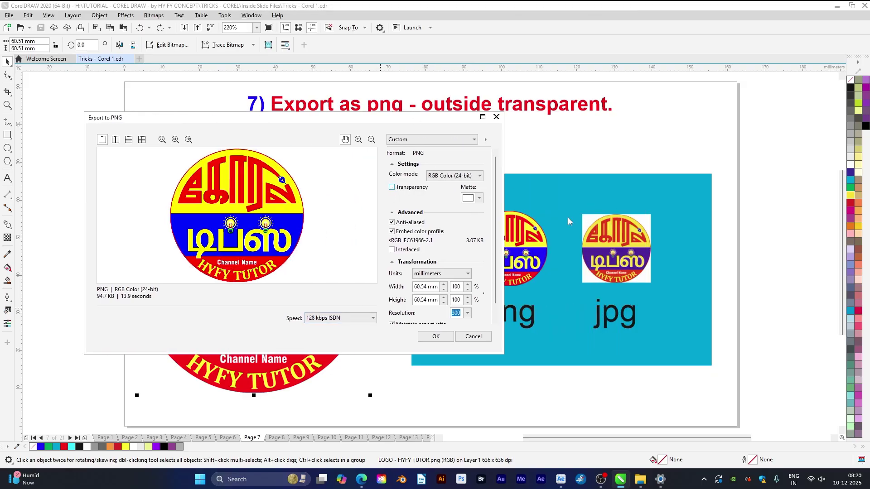
click(392, 187)
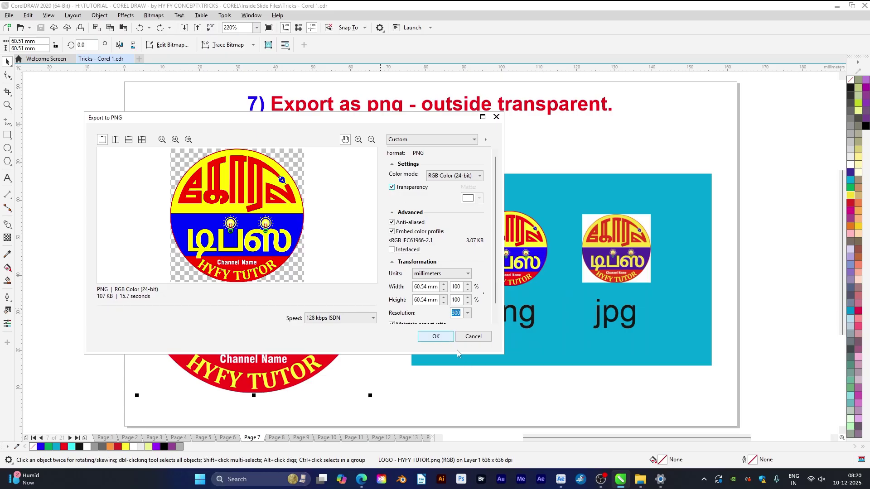
key(Escape)
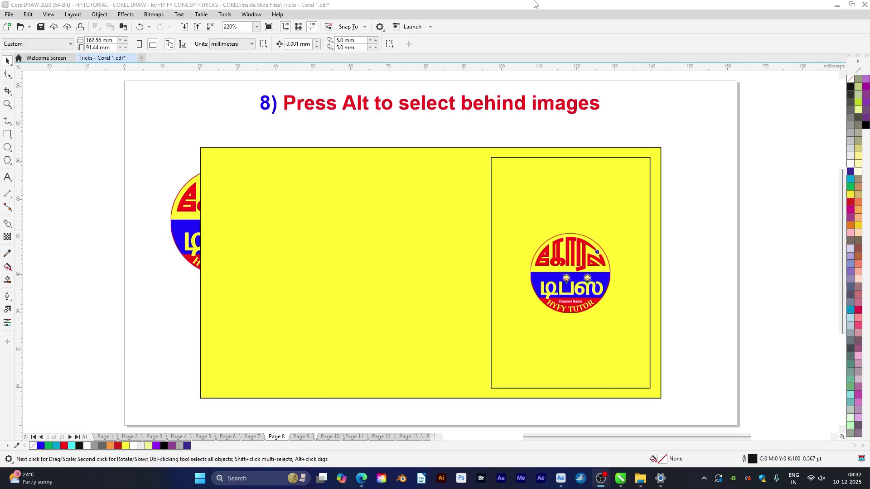
Move the partly covered logo on page 8 to the right so that it lies fully behind the yellow rectangle.
click(534, 1)
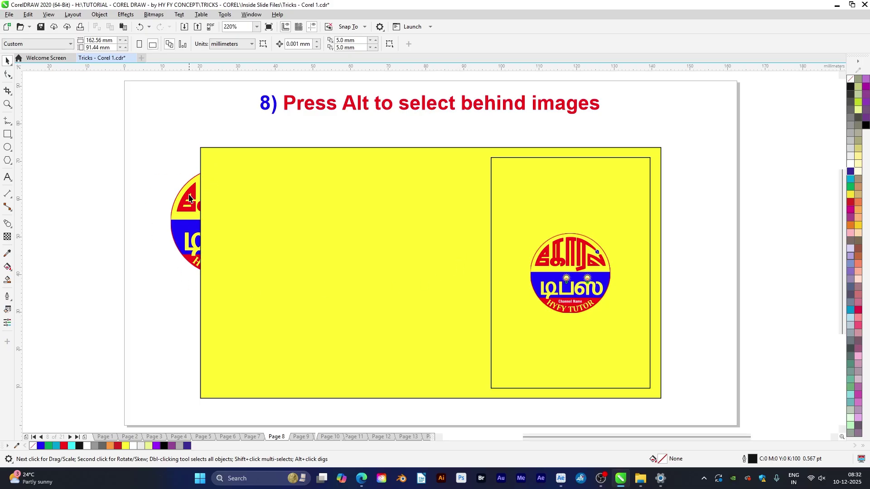
alt+click(196, 231)
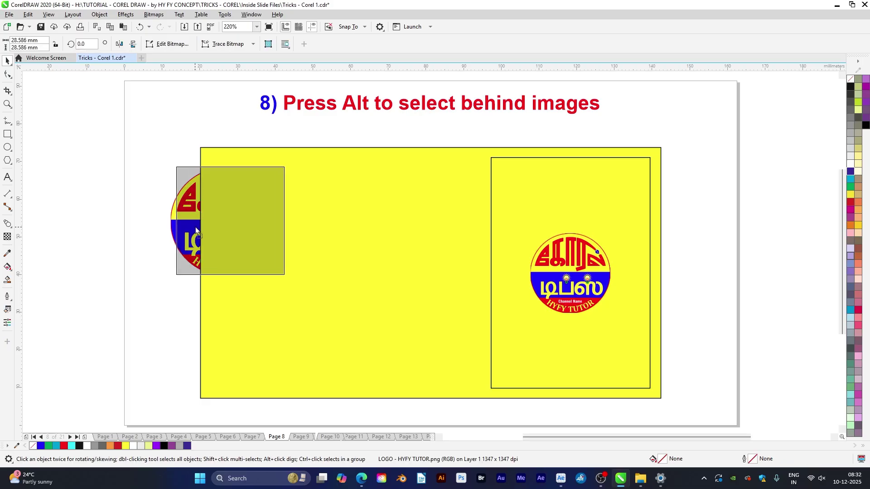
drag(195, 231, 222, 227)
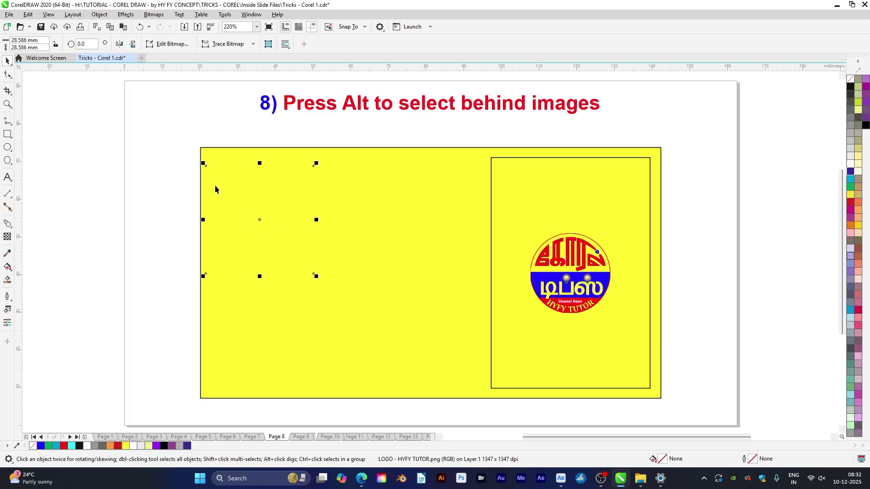
Select the logo hidden behind the yellow rectangle and bring it to the front of the page.
click(85, 228)
click(249, 209)
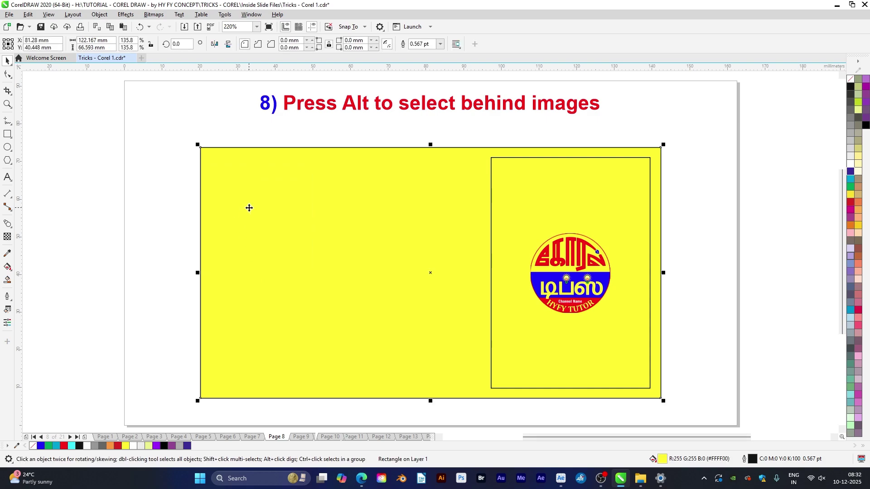
alt+click(249, 208)
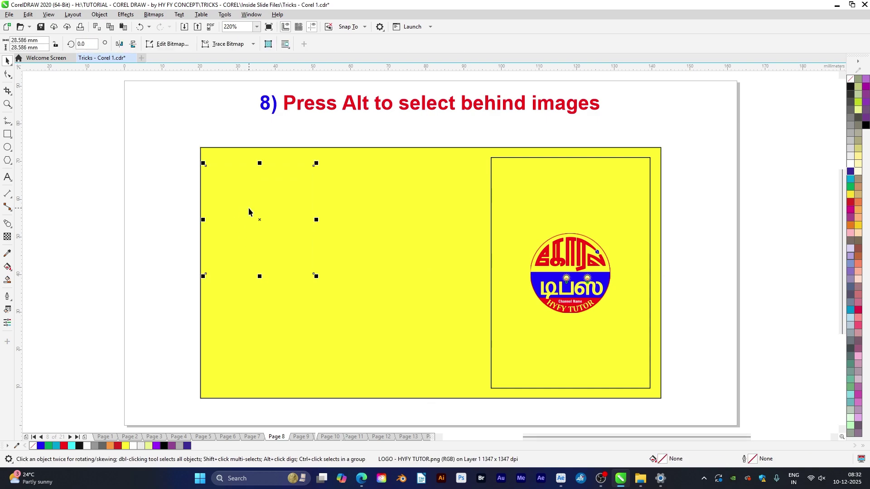
key(shift+Page_Up)
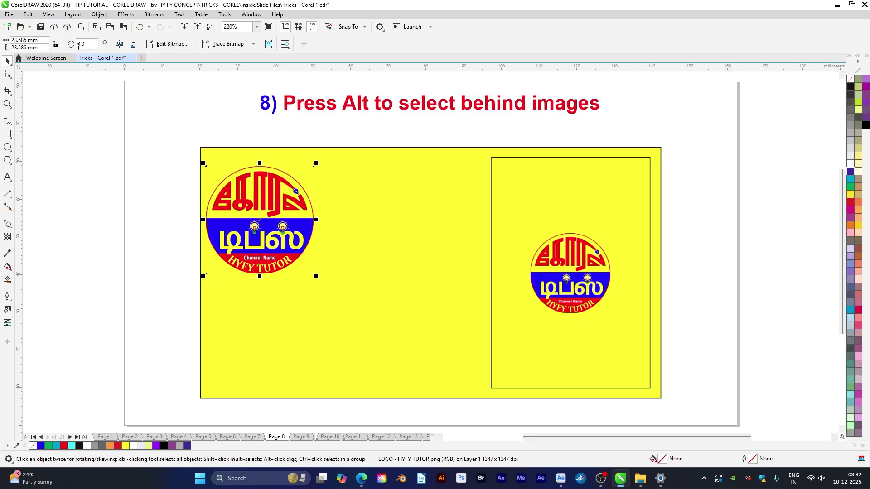
Select the hidden narrow rectangle and circle together in Wireframe view, and restore the full-colour view.
click(48, 15)
click(58, 27)
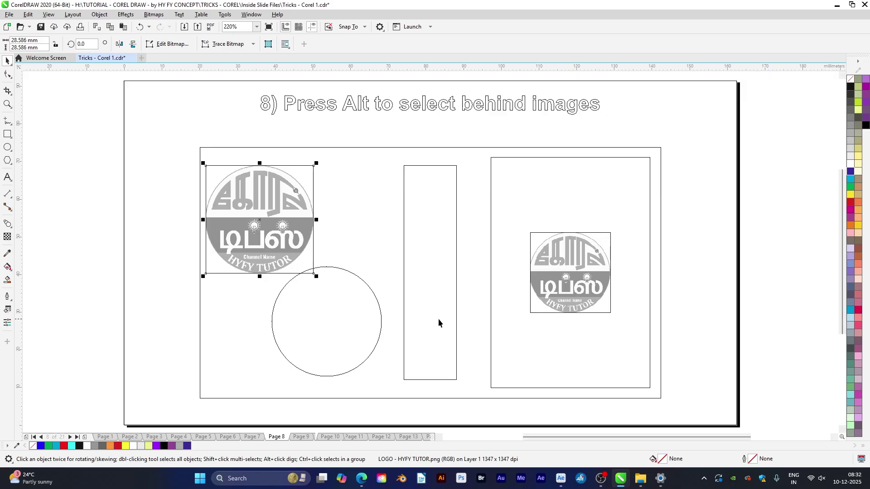
click(404, 292)
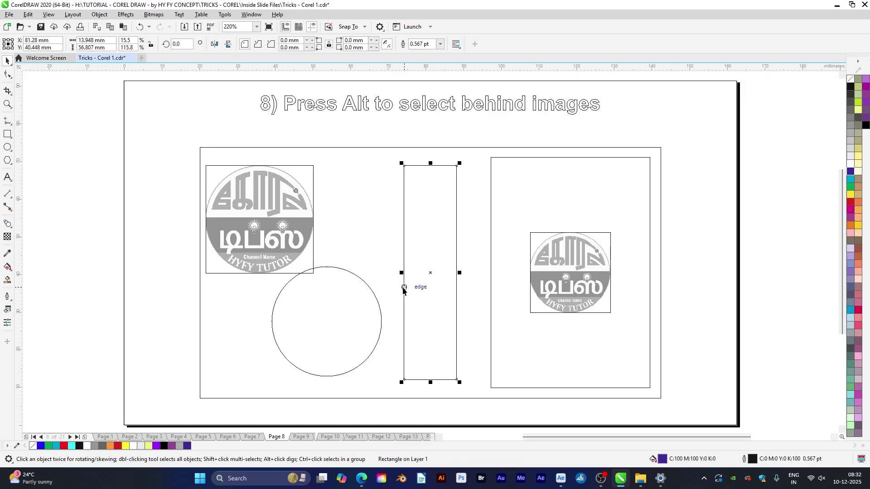
shift+click(376, 296)
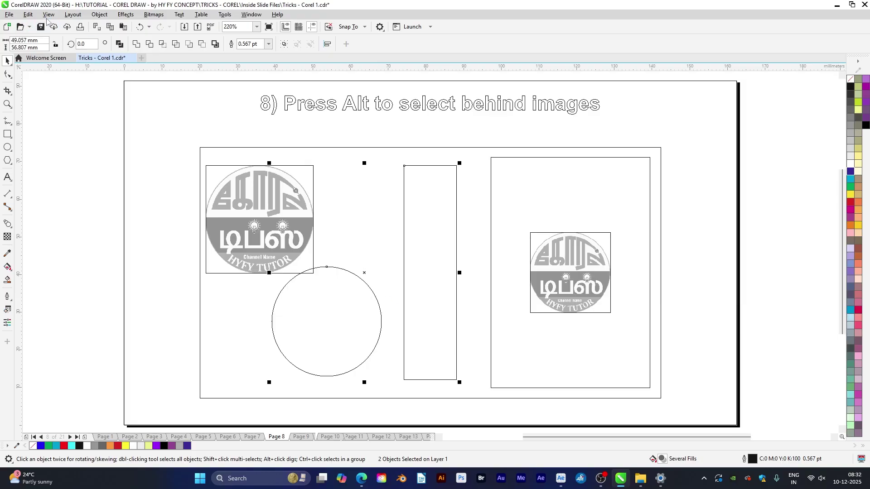
click(47, 17)
click(61, 46)
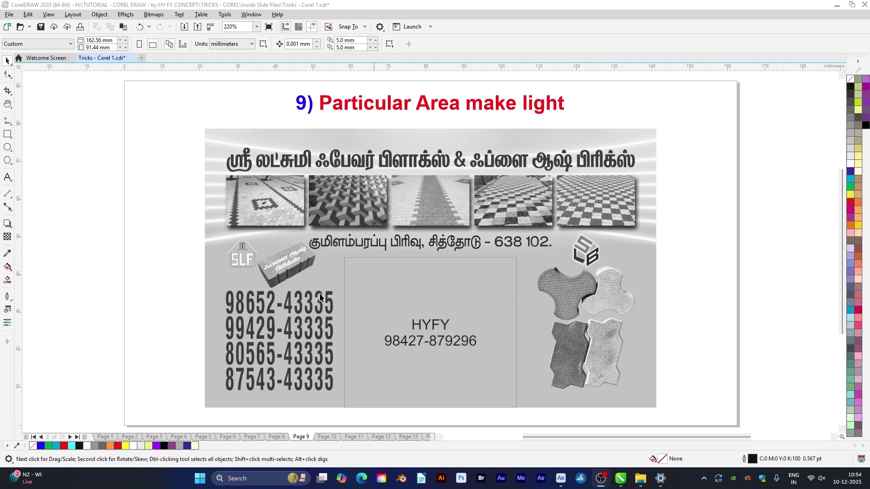
Draw a rectangle about 109 × 14 mm over the row of five paving photos on page 9, filled white without an outline.
click(7, 134)
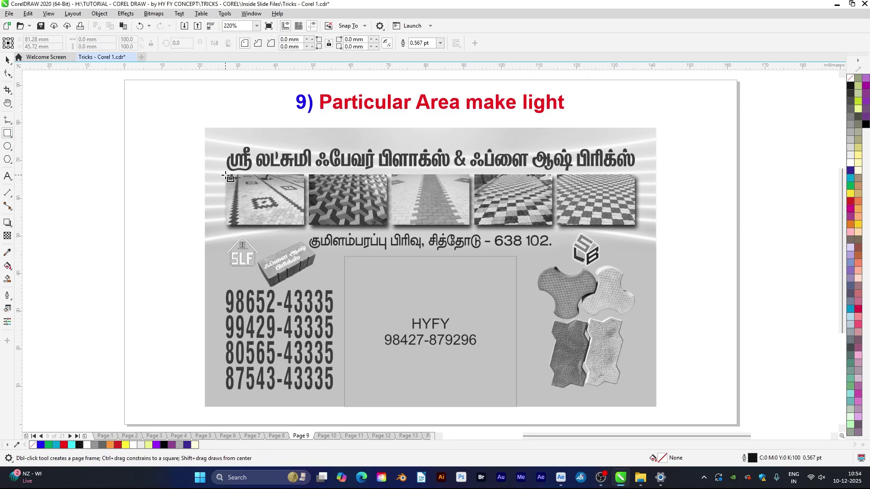
drag(225, 174, 636, 227)
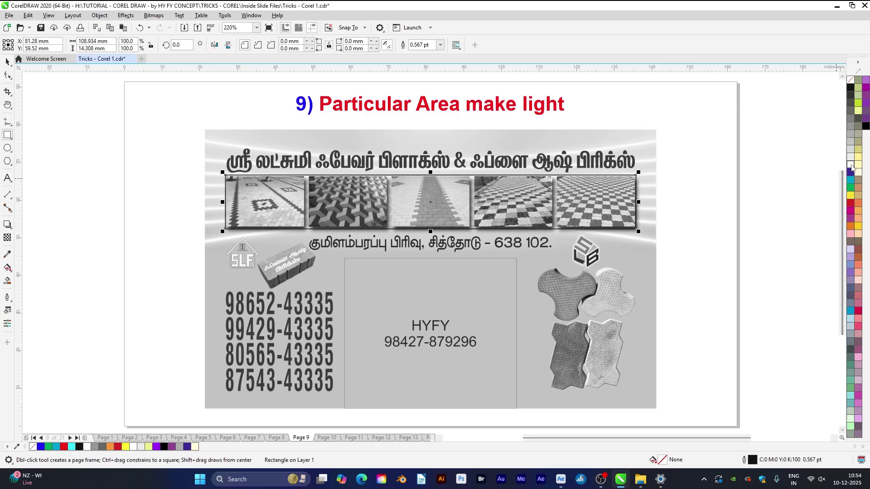
click(850, 163)
right_click(852, 81)
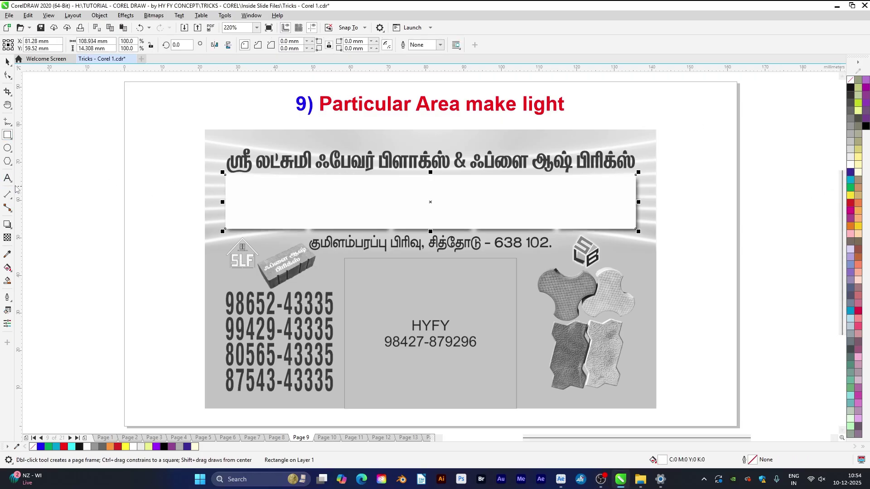
Apply a uniform transparency of 50 to the white rectangle over the paving photos.
click(7, 238)
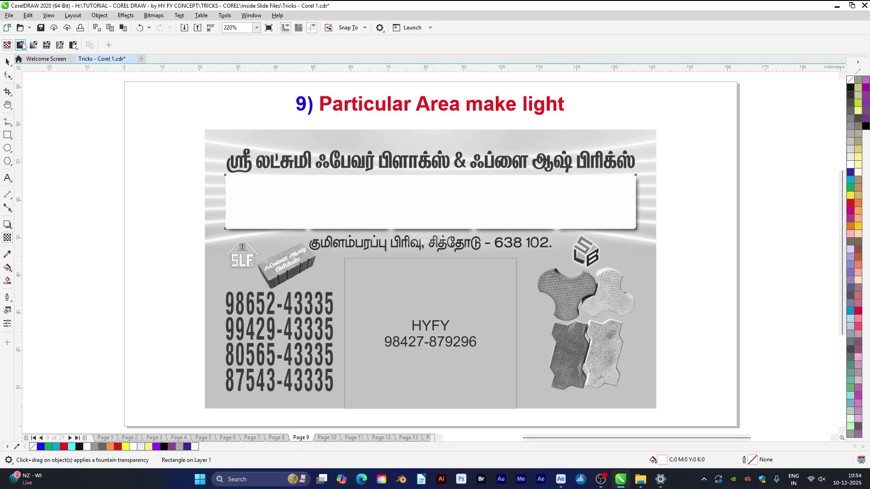
click(20, 45)
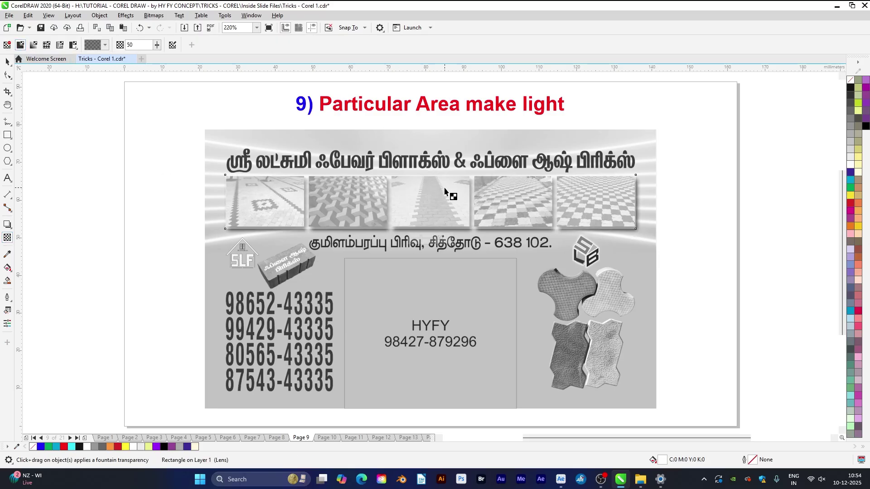
key(space)
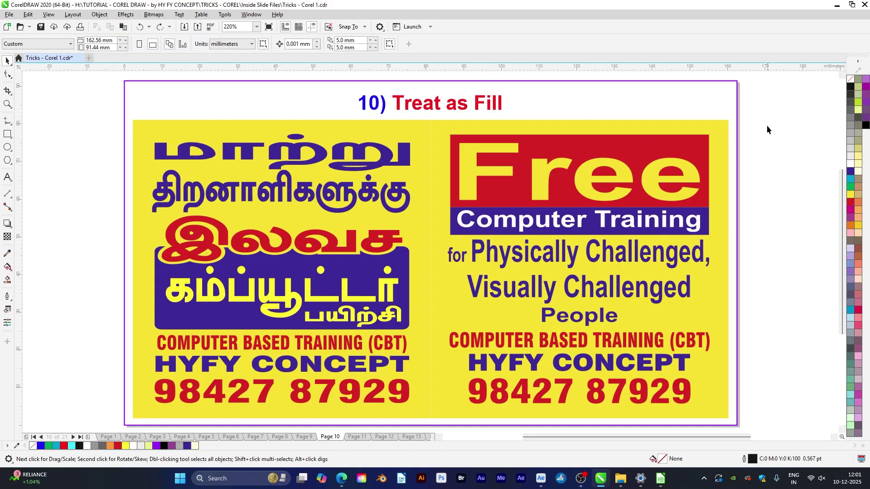
Test selecting the unfilled purple page frame and the right yellow background on page 10, clearing the selection after each.
click(586, 94)
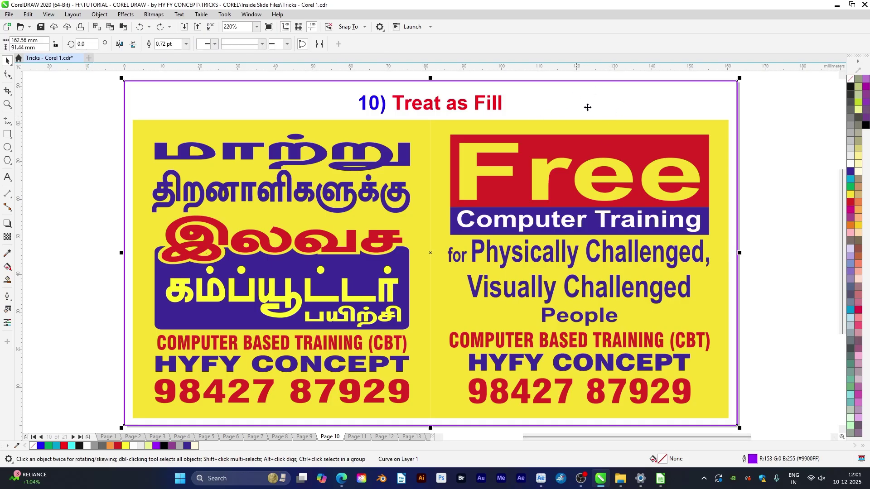
click(756, 147)
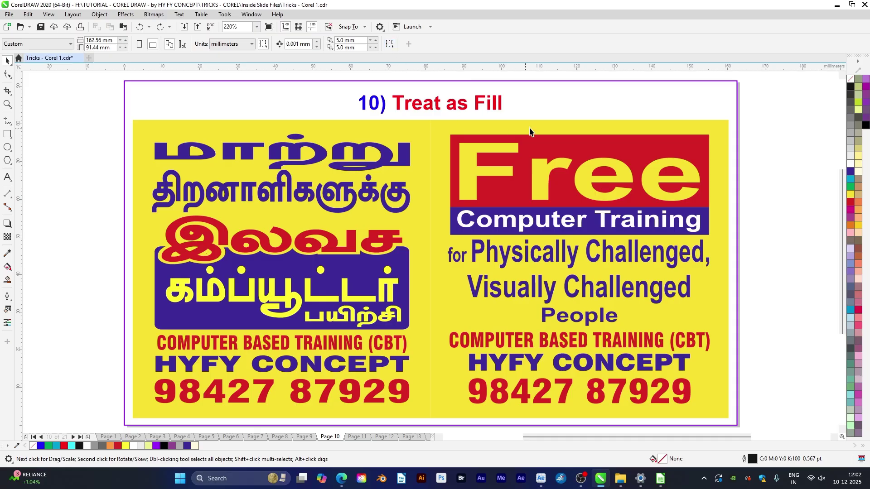
click(615, 141)
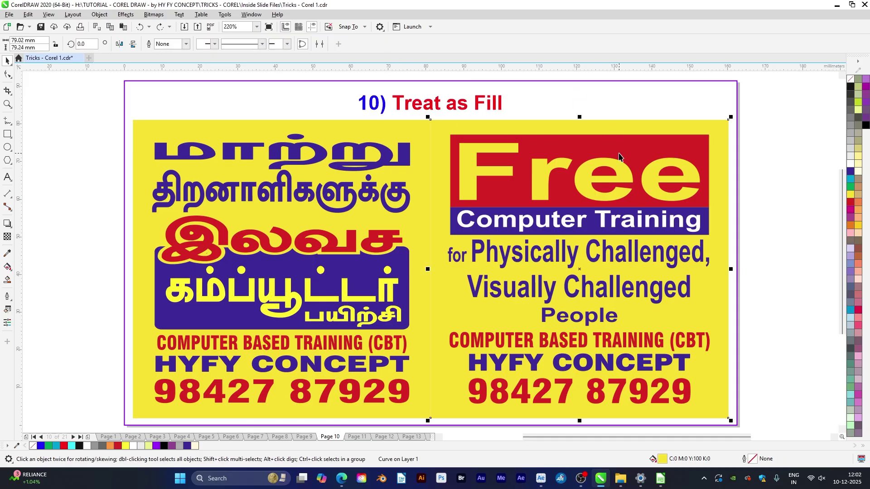
key(Escape)
Toggle the Treat as Filled option, and test selecting the page frame through its empty interior and the left yellow background.
click(390, 45)
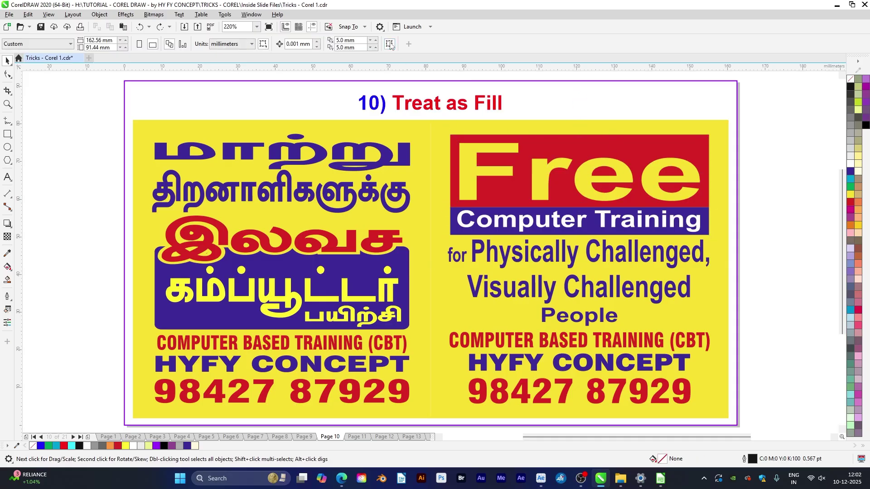
click(474, 156)
click(249, 138)
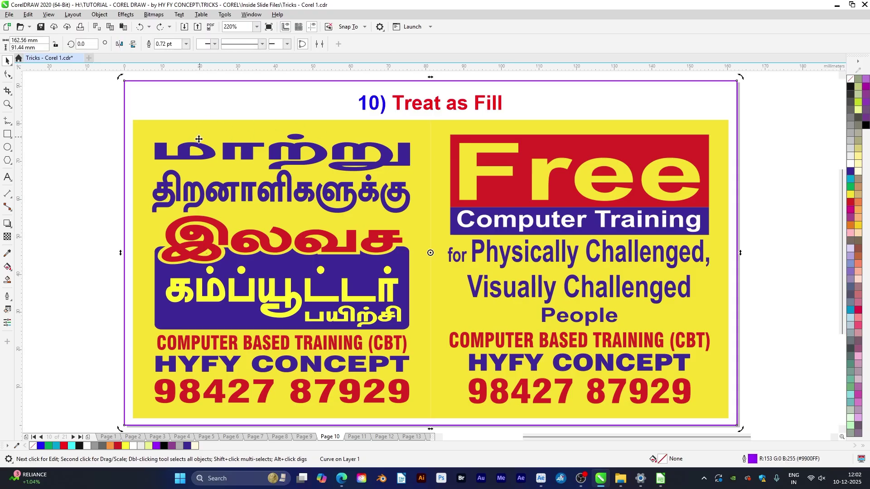
click(199, 122)
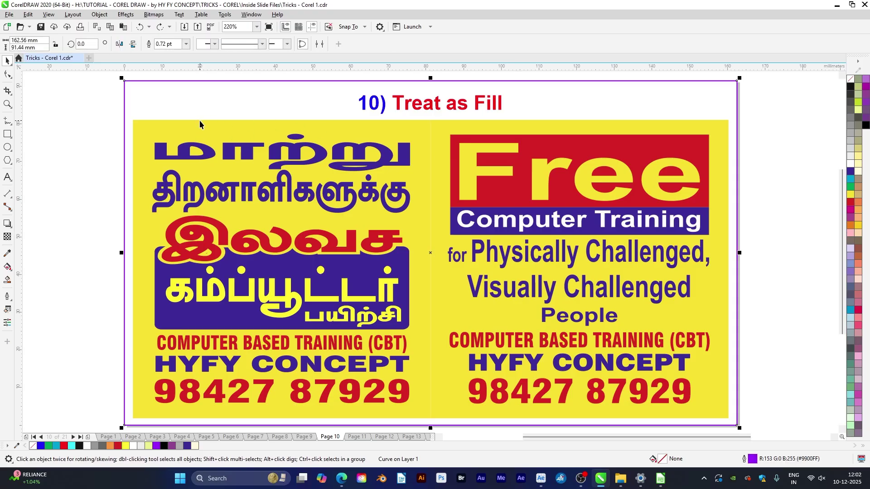
click(200, 121)
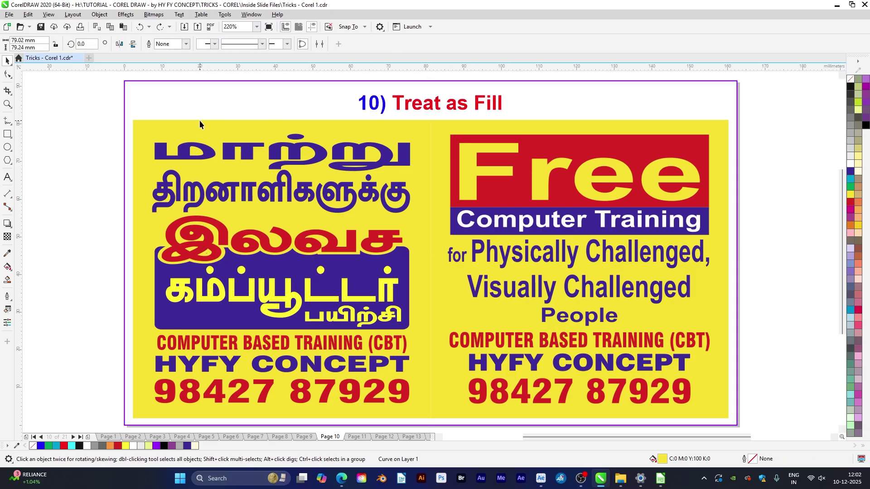
click(556, 142)
click(747, 169)
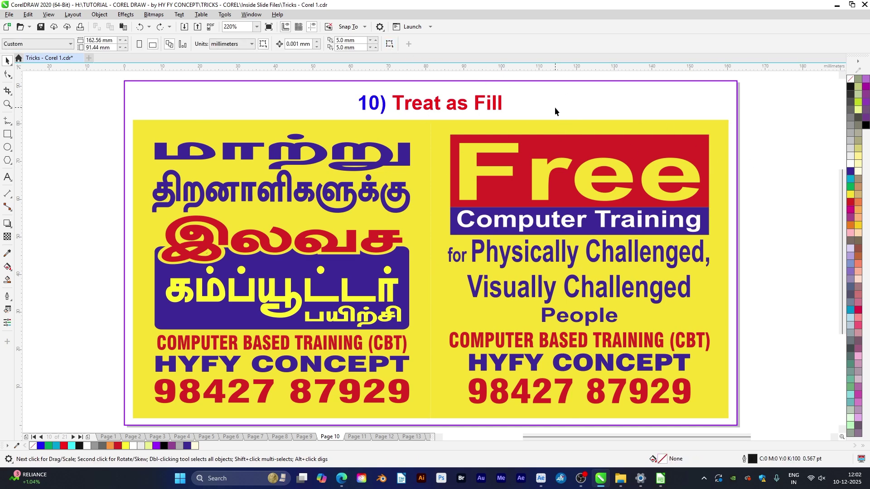
Test selecting the red Free panel, the blue Computer Training band and the "for Physically Challenged," line, and clear the selection.
click(570, 157)
click(546, 174)
click(552, 227)
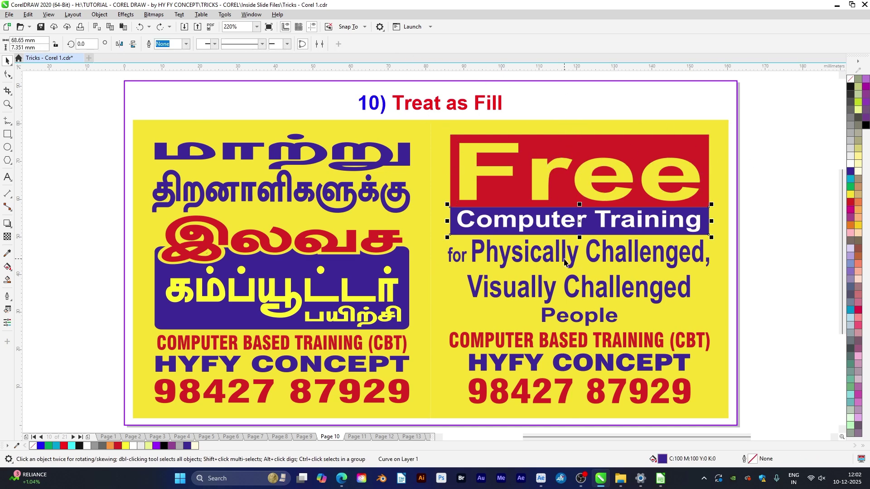
click(565, 262)
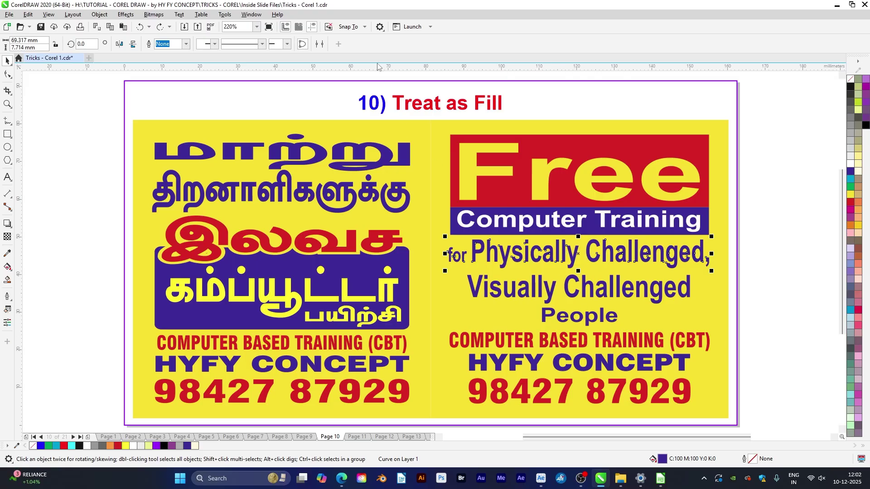
click(753, 183)
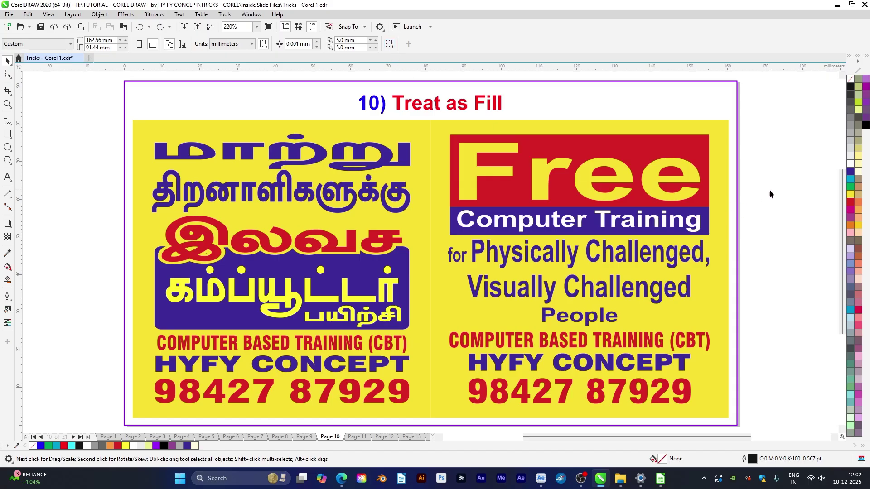
Search all commands in the Customization options for "treat".
key(ctrl+j)
click(569, 103)
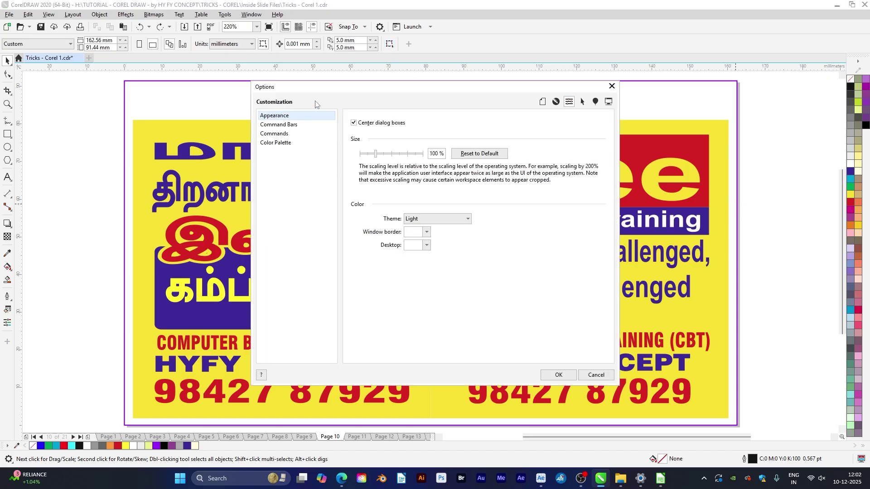
click(285, 134)
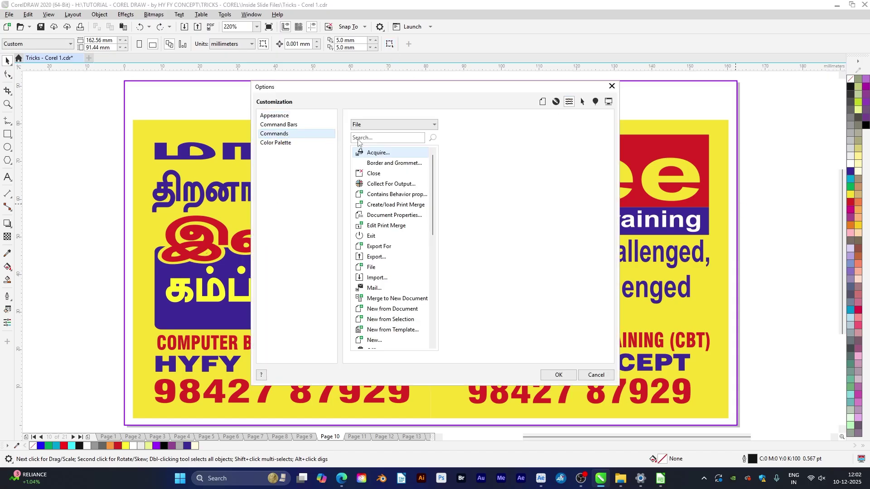
click(373, 137)
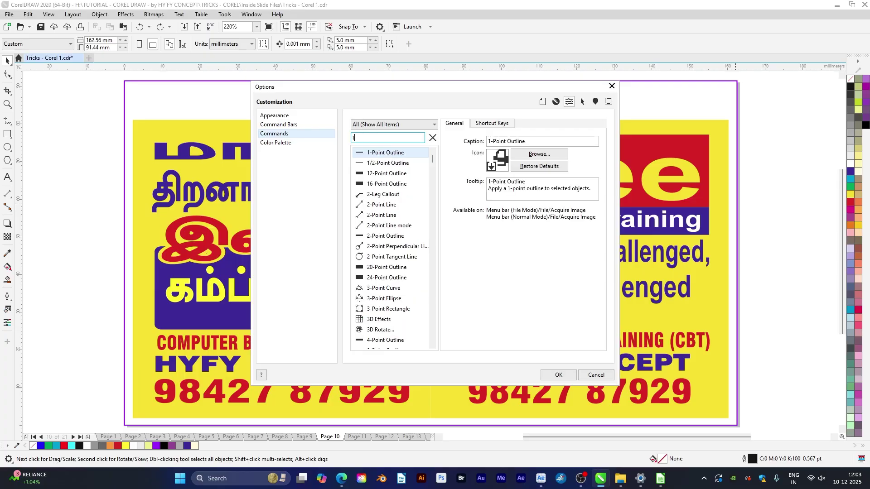
text(treat)
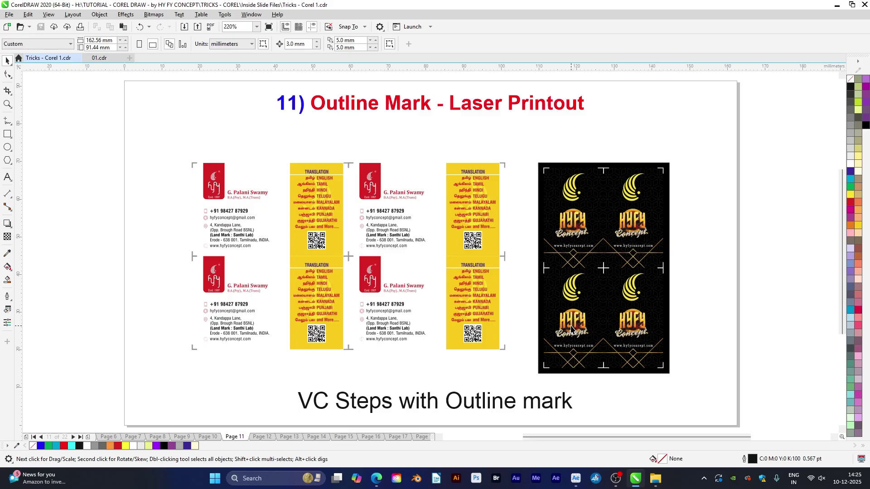
Compare the visiting card layouts with outline marks on page 11 and without them on page 12, and continue to page 13.
key(Page_Down)
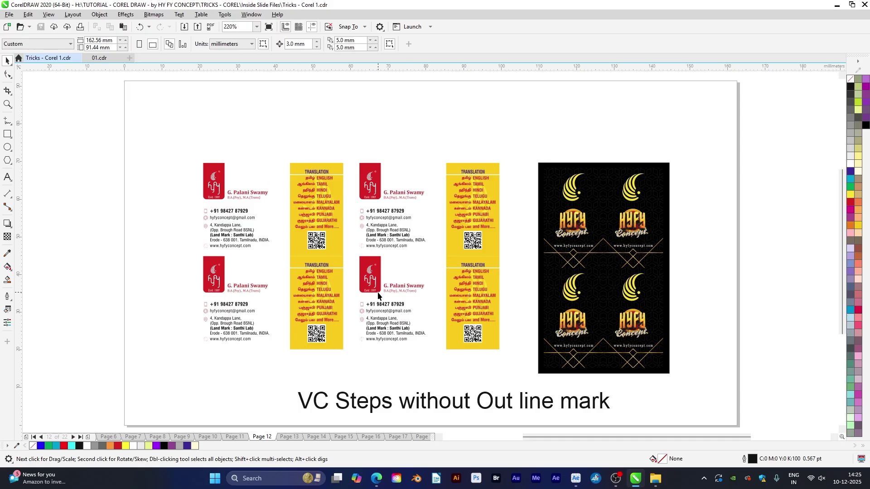
key(Page_Up)
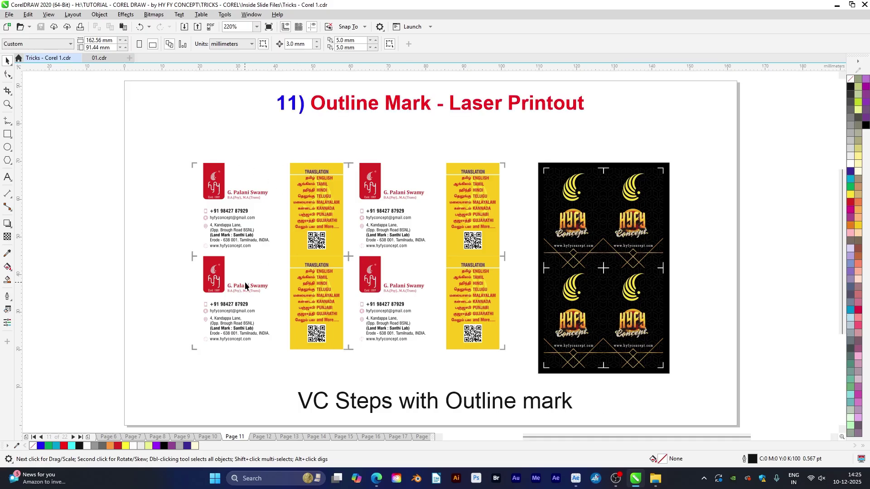
key(Page_Down)
key(Page_Down)
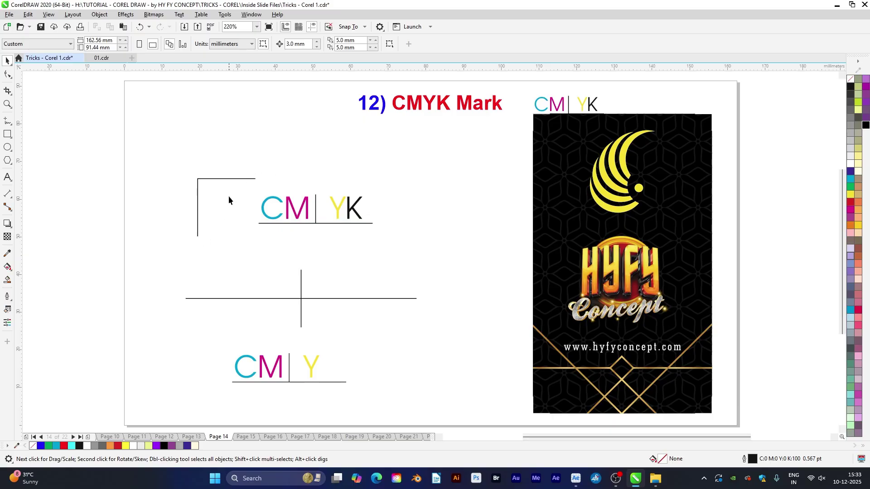
Examine the corner crop mark and the grouped CMYK colour mark on page 14, selecting each in turn.
click(233, 179)
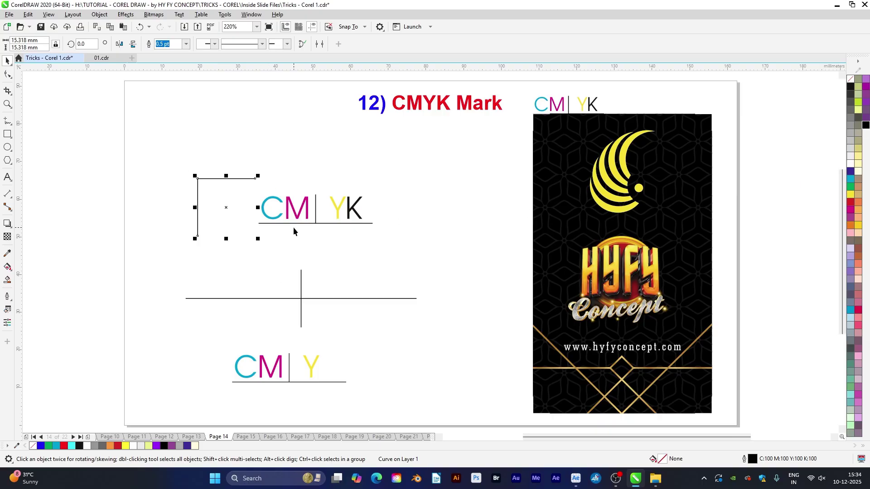
scroll(293, 227, up, 3)
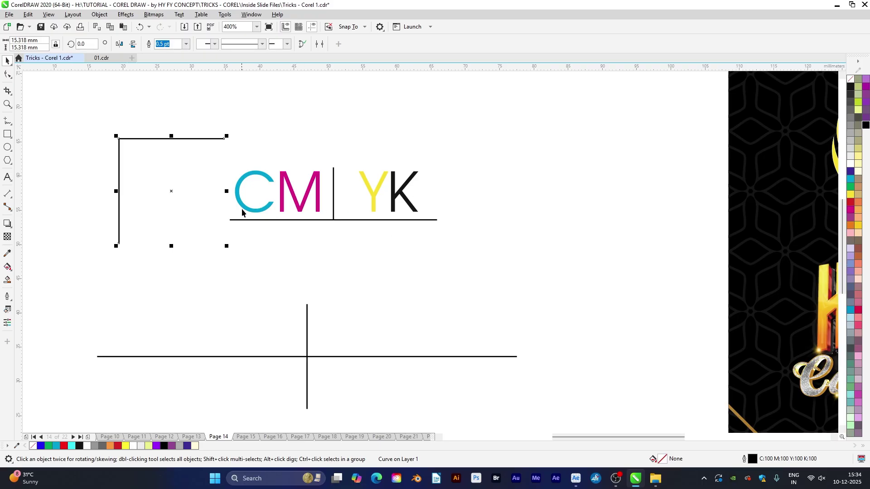
click(254, 211)
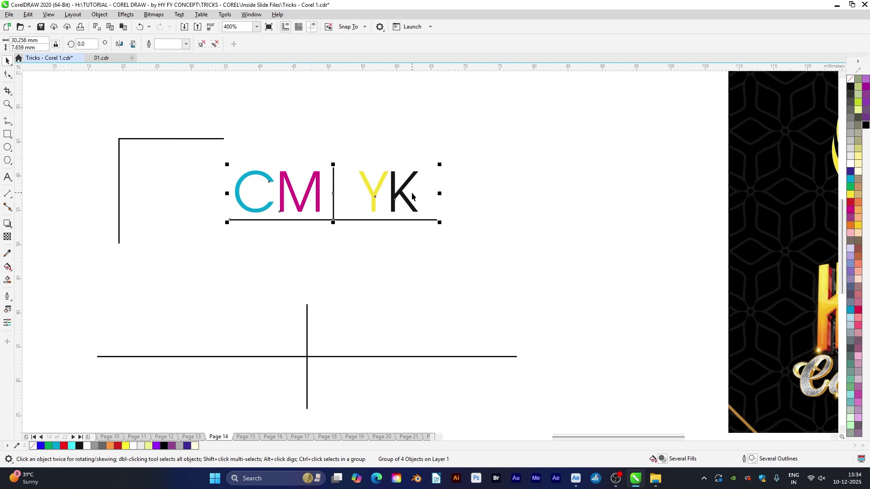
key(shift+F4)
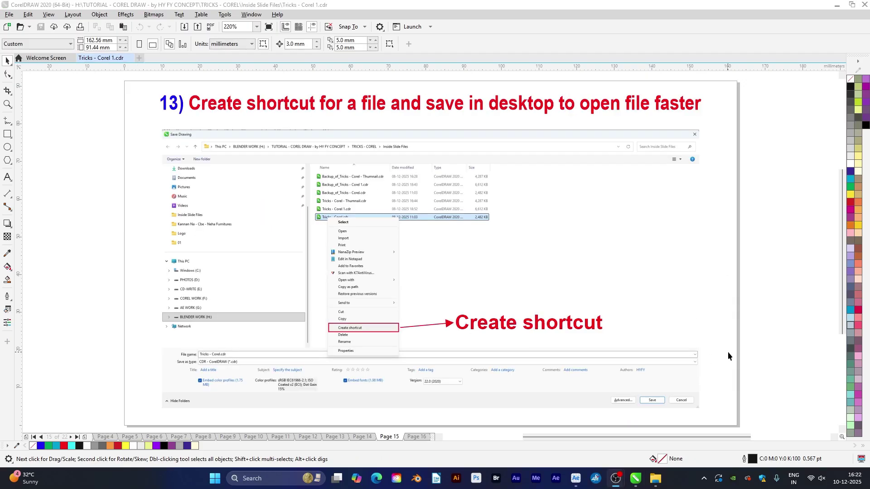
Create a shortcut for Tricks - Corel 1.cdr from within the Save Drawing dialog.
click(783, 365)
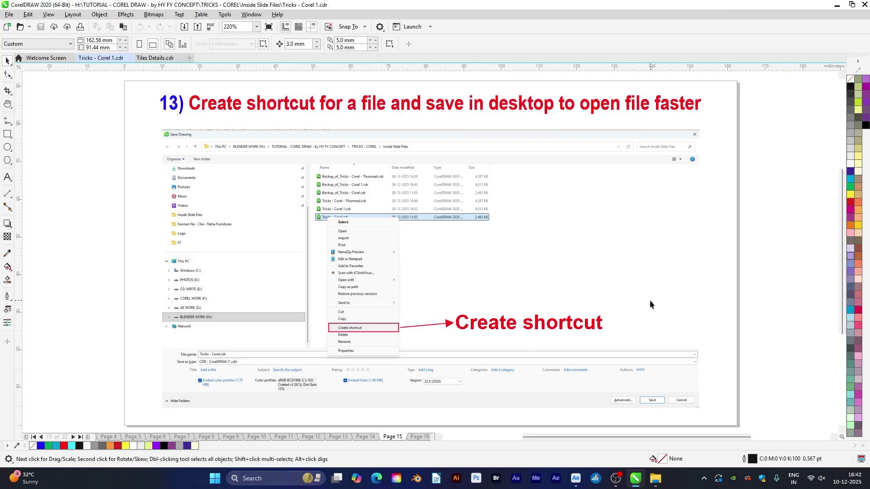
key(ctrl+shift+s)
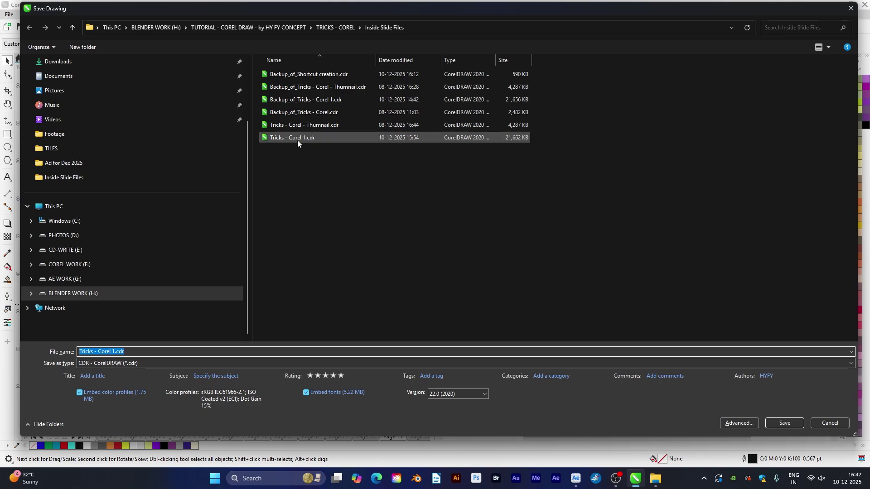
click(296, 139)
right_click(298, 138)
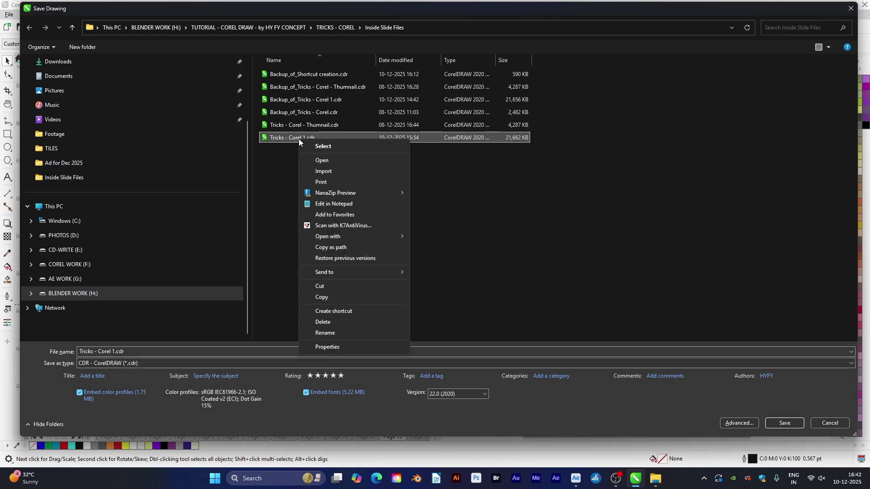
click(344, 311)
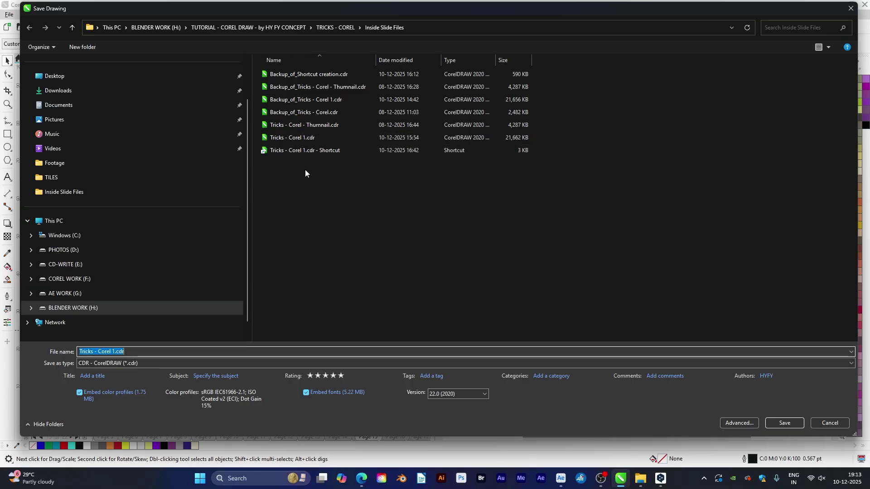
Place the "Tricks - Corel 1.cdr - Shortcut" file on the Windows desktop.
click(331, 151)
key(super+d)
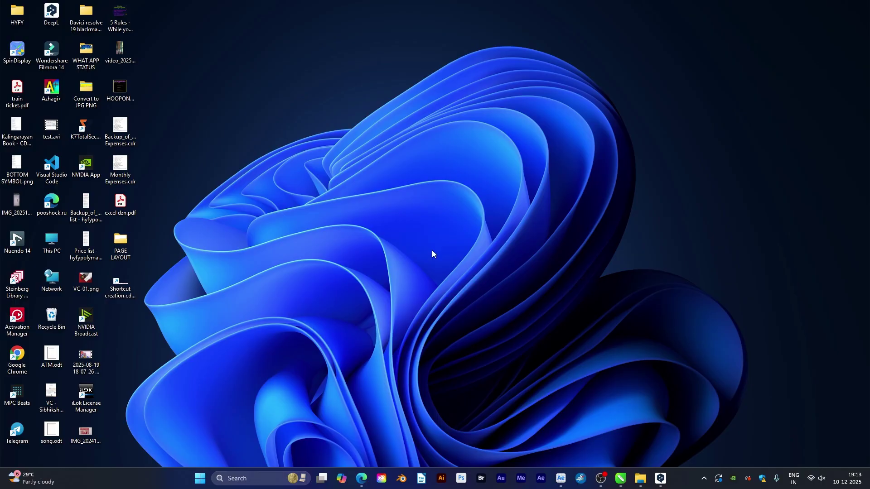
key(ctrl+v)
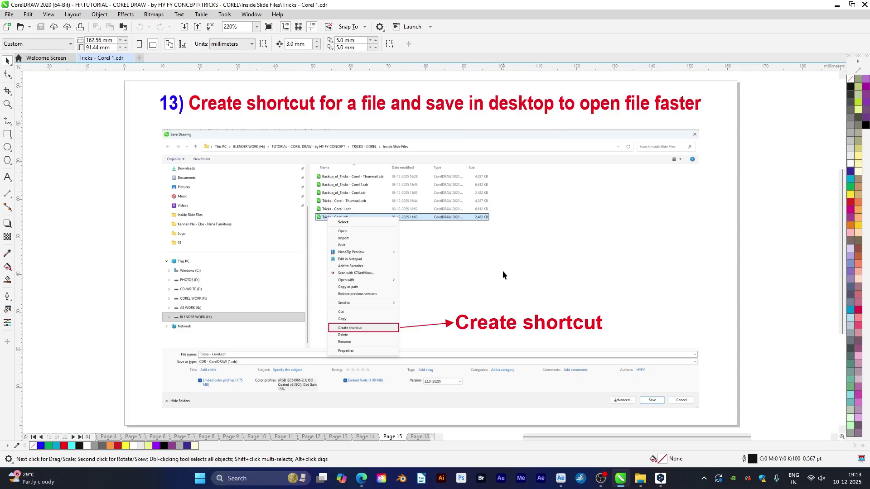
Close the Tricks - Corel 1.cdr document and reopen it from its desktop shortcut.
key(ctrl+F4)
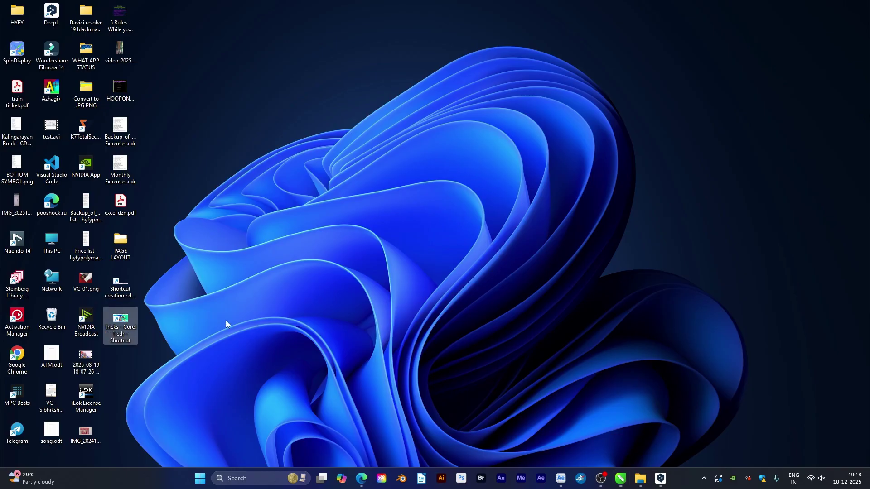
key(super+d)
double_click(120, 320)
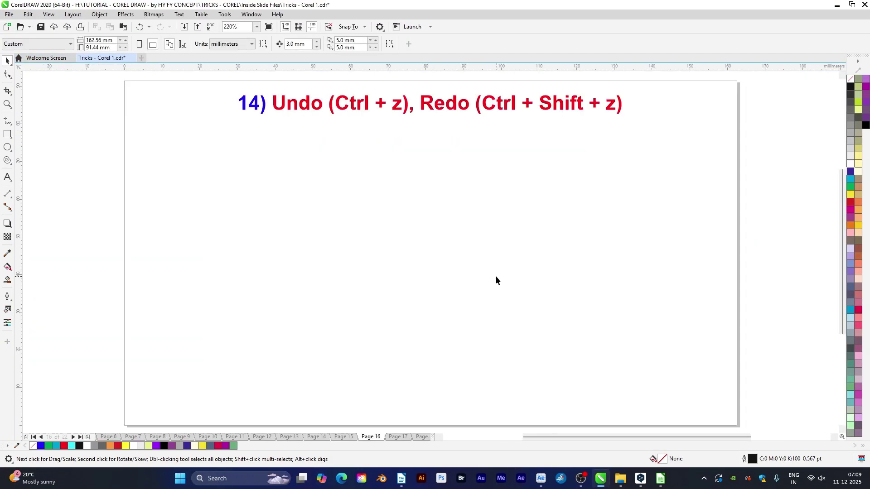
Redo the undone drawing actions on page 16 until the shapes from the blue square to the purple star are restored.
key(ctrl+shift+z)
key(ctrl+shift+z)
key(ctrl+shift+z)
key(ctrl+shift+z)
key(ctrl+shift+z)
key(ctrl+shift+z)
key(ctrl+shift+z)
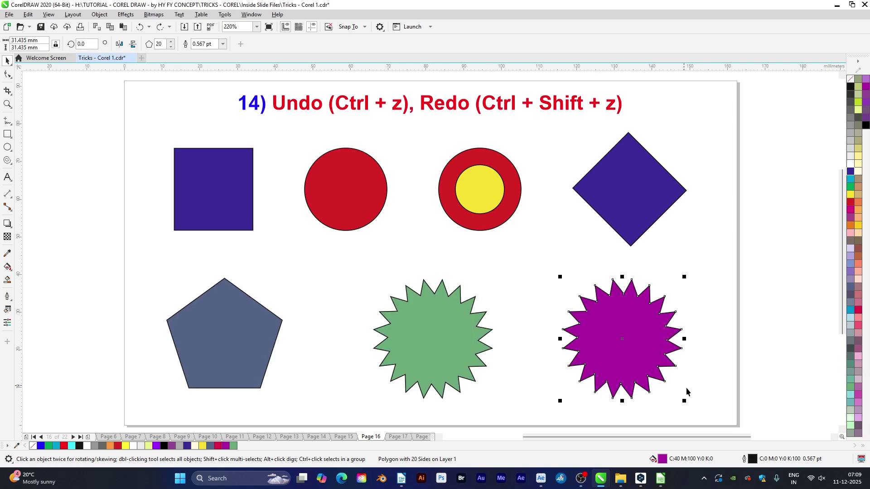
Shrink the purple star, the green star and the pentagon proportionally about their centres.
drag(684, 401, 669, 391)
click(406, 348)
drag(495, 402, 481, 388)
click(202, 352)
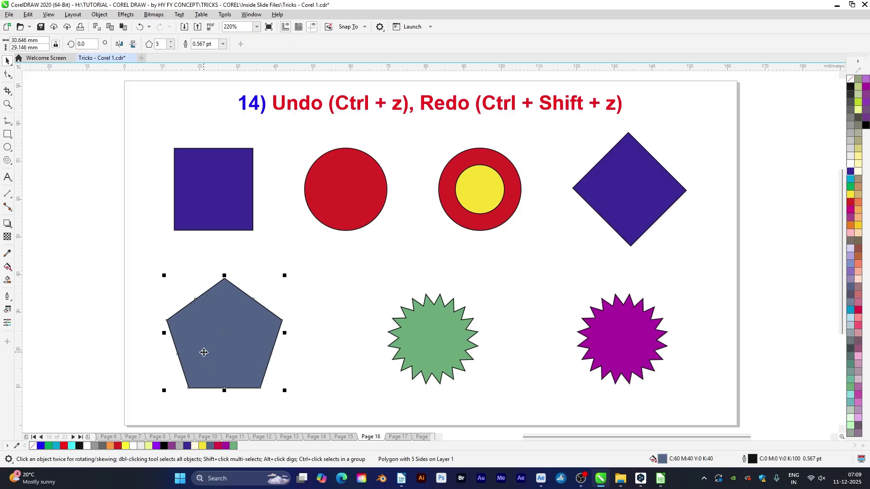
drag(285, 391, 271, 378)
Shrink the diamond, the circles and the blue square about their centres, the square to about 16 × 16 mm.
click(630, 195)
drag(689, 249, 676, 236)
click(356, 200)
drag(389, 233, 379, 223)
click(213, 189)
drag(255, 232, 246, 223)
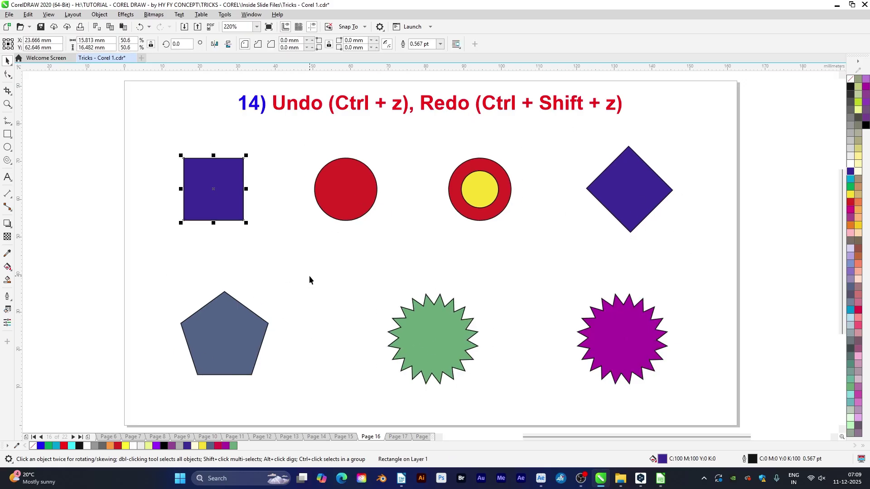
Undo all the size reductions made to the shapes on page 16.
key(ctrl+z)
key(ctrl+z)
key(ctrl+z)
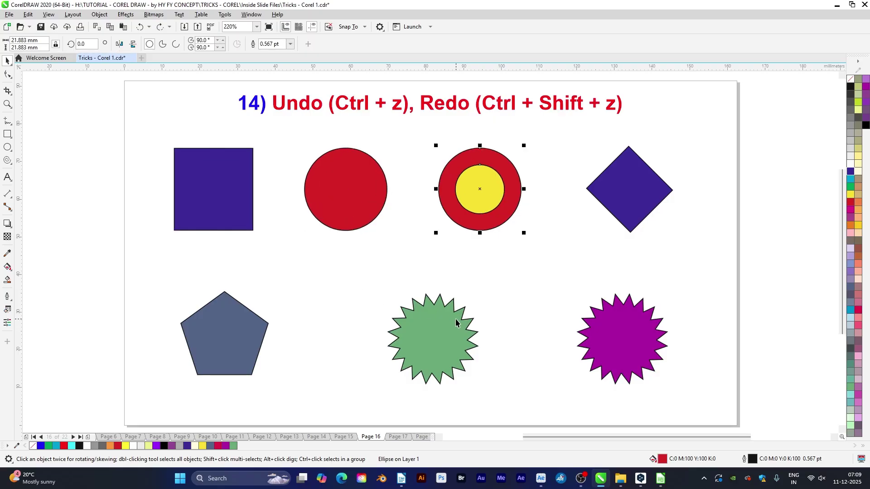
key(ctrl+z)
key(ctrl+z)
key(ctrl+z)
key(ctrl+z)
Copy all seven shapes on page 16 at full size, and redo their size reductions from the purple star to the blue square.
drag(777, 423, 77, 123)
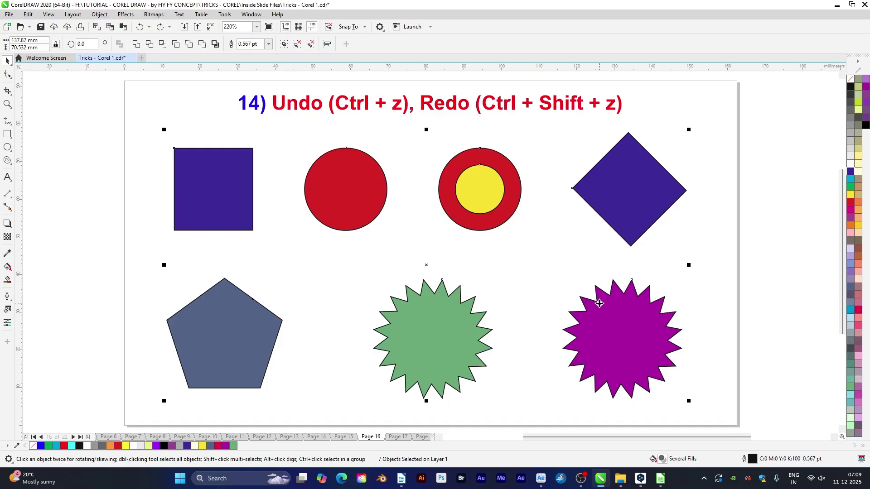
key(ctrl+z)
key(ctrl+z)
key(ctrl+z)
key(ctrl+z)
key(ctrl+z)
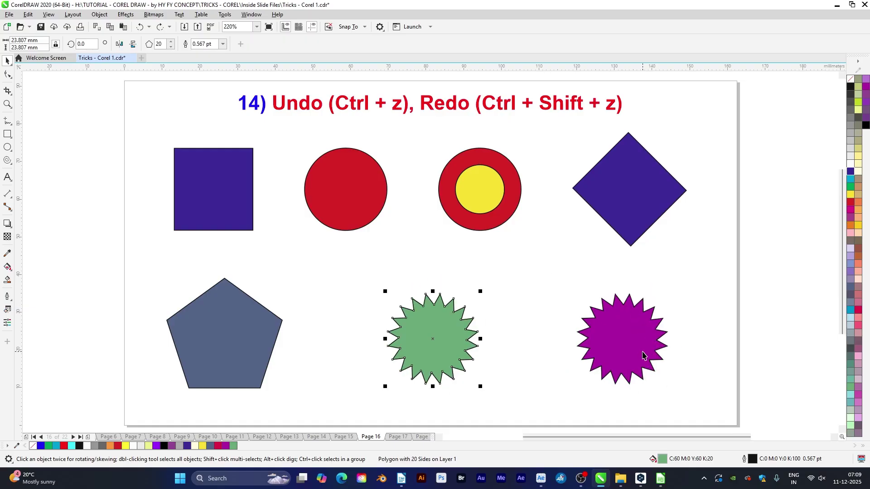
key(ctrl+z)
key(ctrl+z)
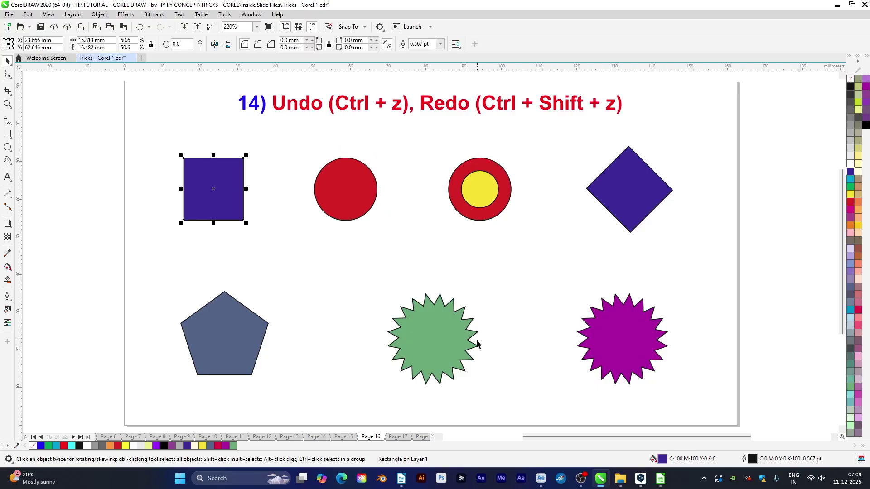
Insert a new page after page 16 and paste the copied full-size shapes onto it.
key(alt+l)
key(i)
key(Return)
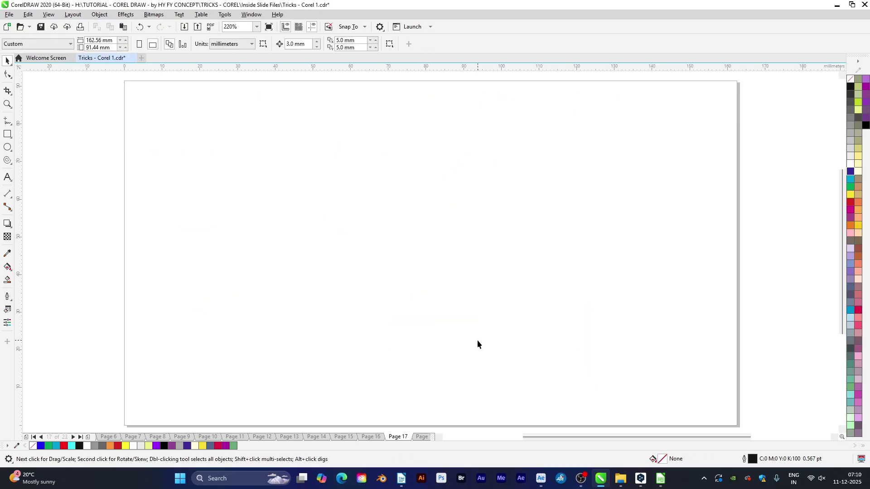
key(ctrl+v)
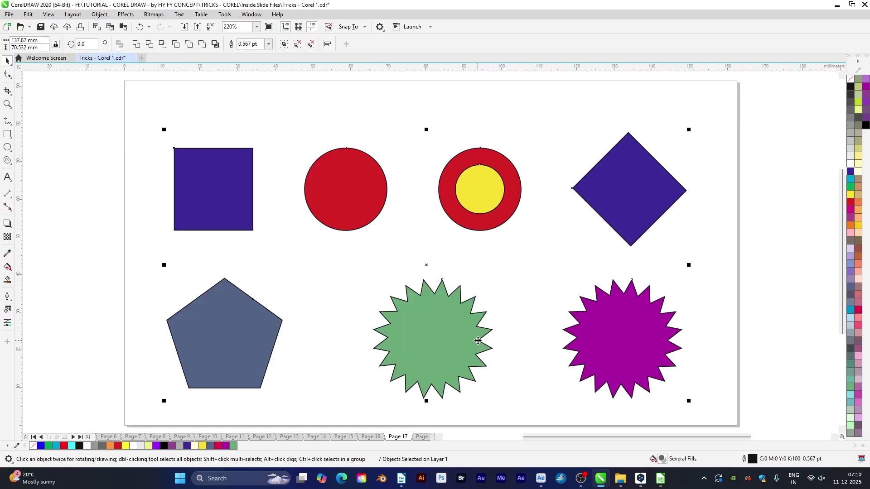
key(Escape)
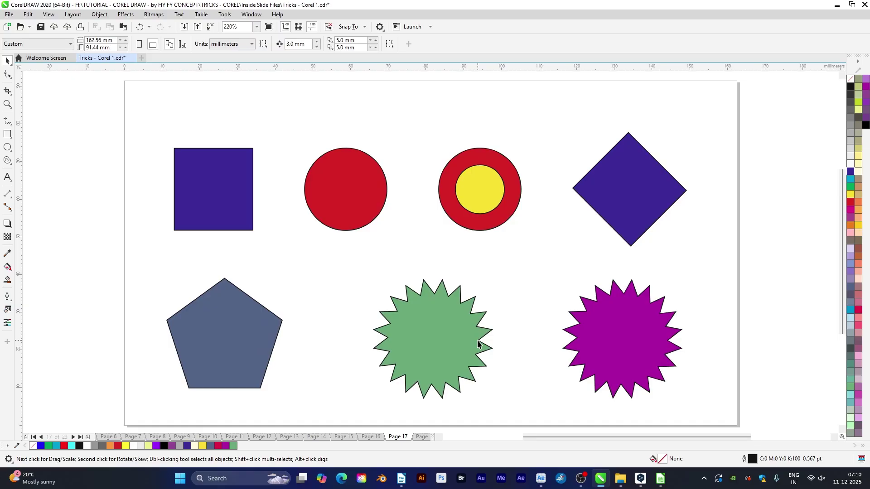
key(Page_Up)
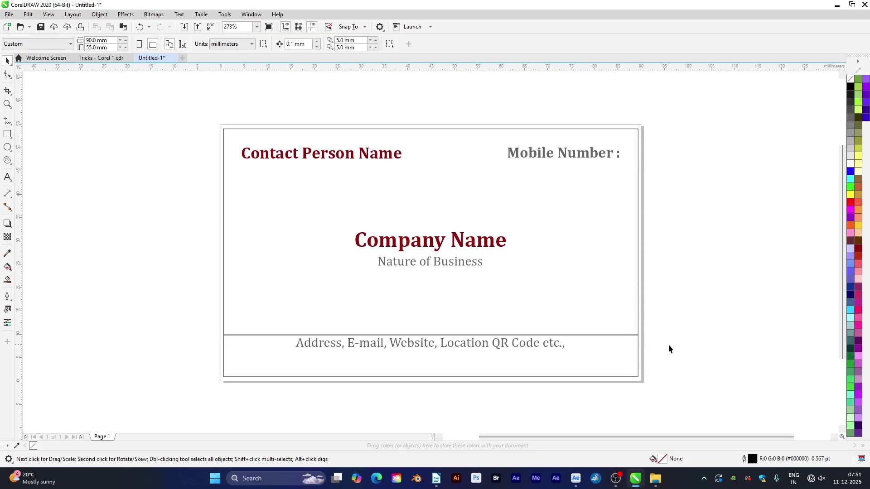
Save the visiting card layout as a CDRT/CDT CorelDRAW template named VC Layout, and close it.
key(ctrl+s)
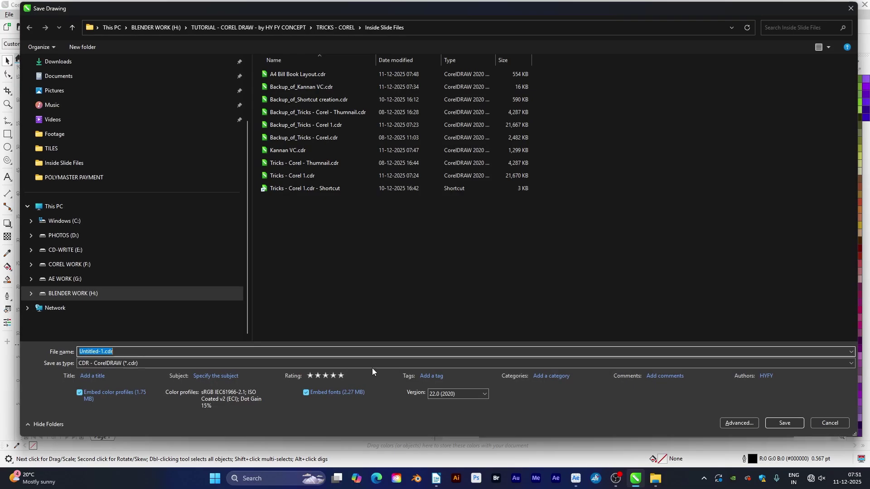
click(111, 363)
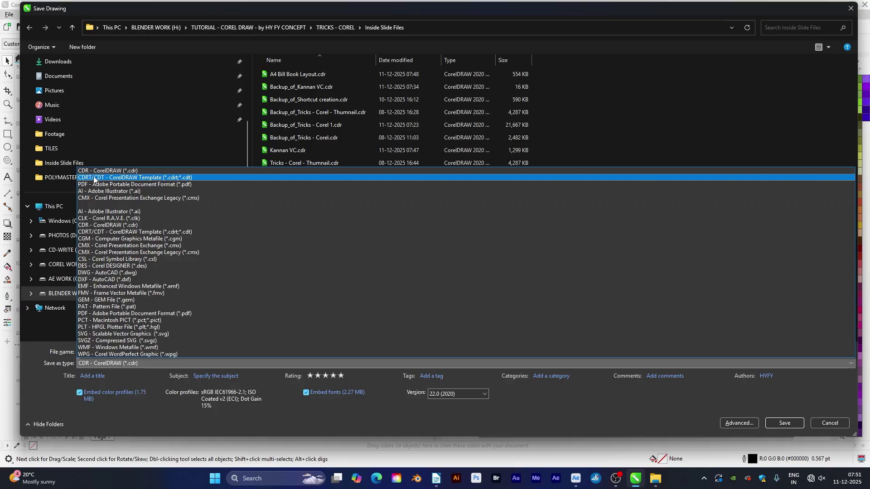
click(94, 178)
click(102, 352)
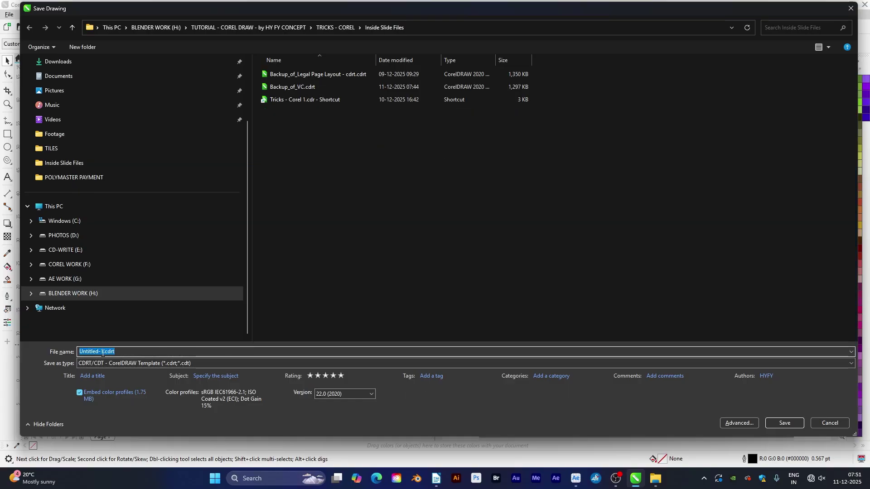
text(VC Lay)
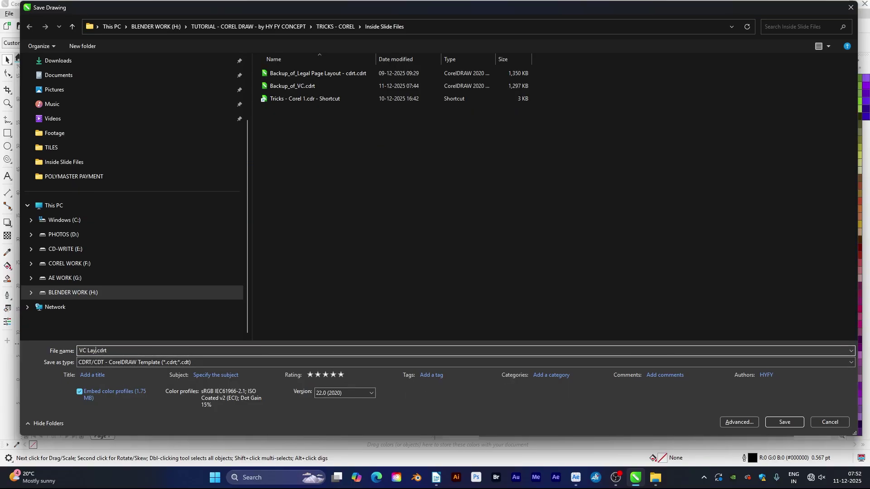
text(out)
key(Return)
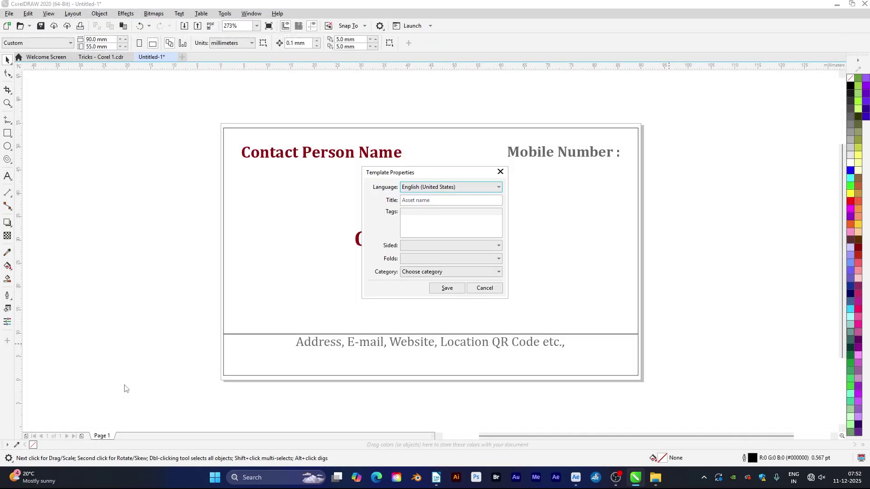
click(446, 288)
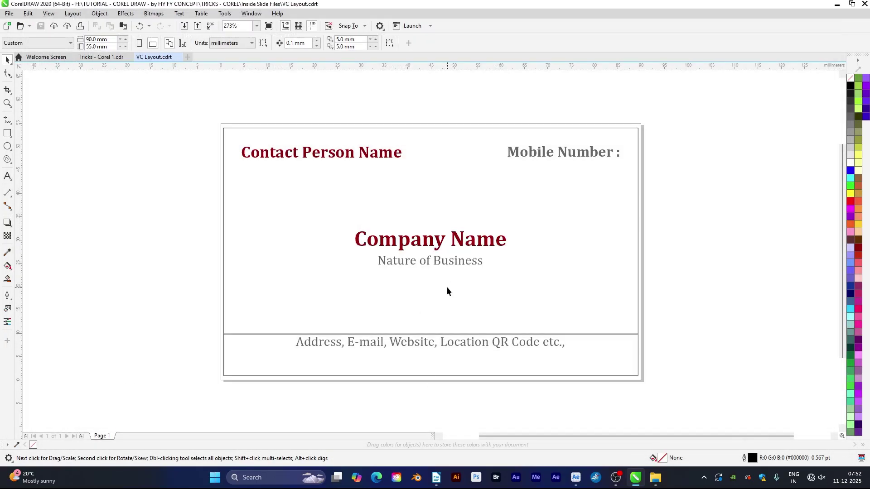
key(ctrl+F4)
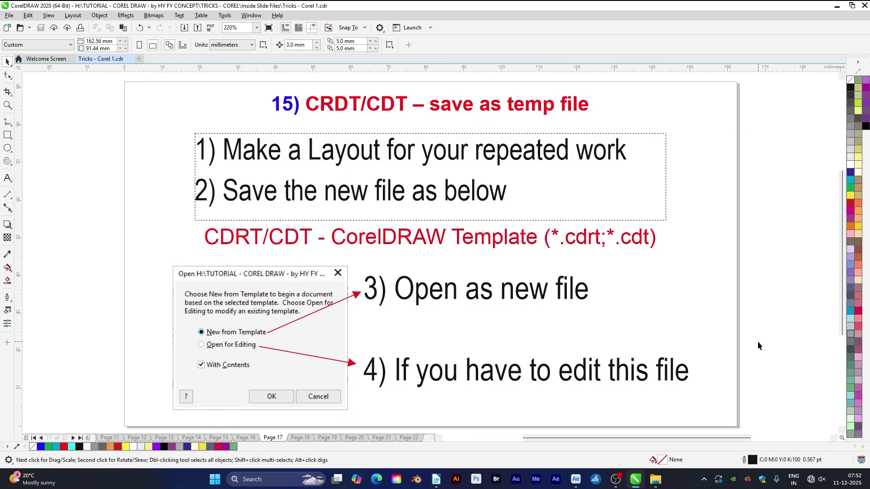
Open VC Layout.cdrt as a new document from the template, with contents.
key(ctrl+o)
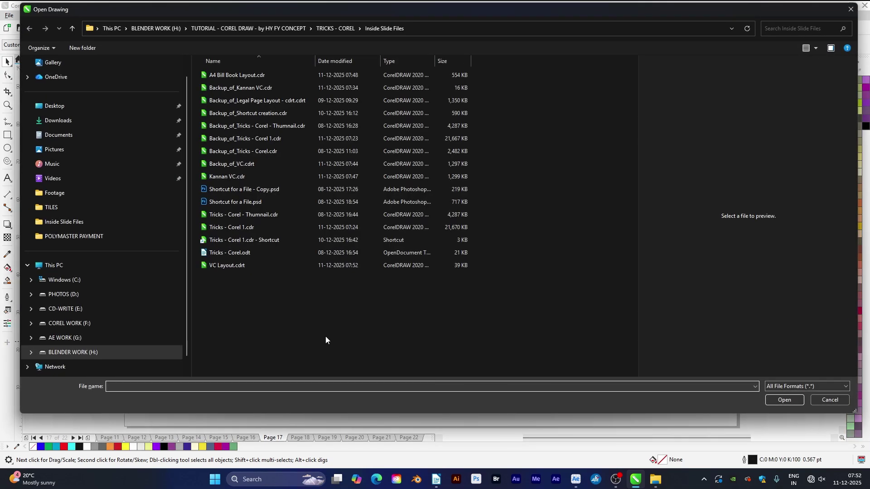
click(217, 267)
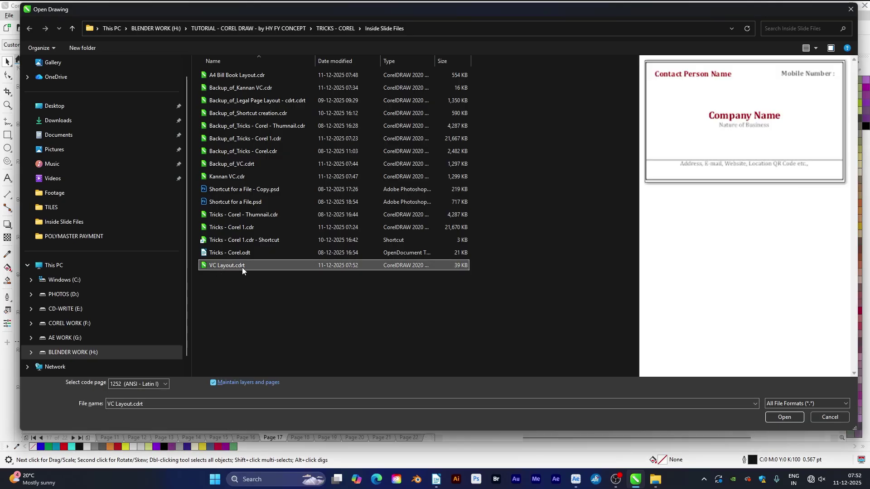
click(788, 418)
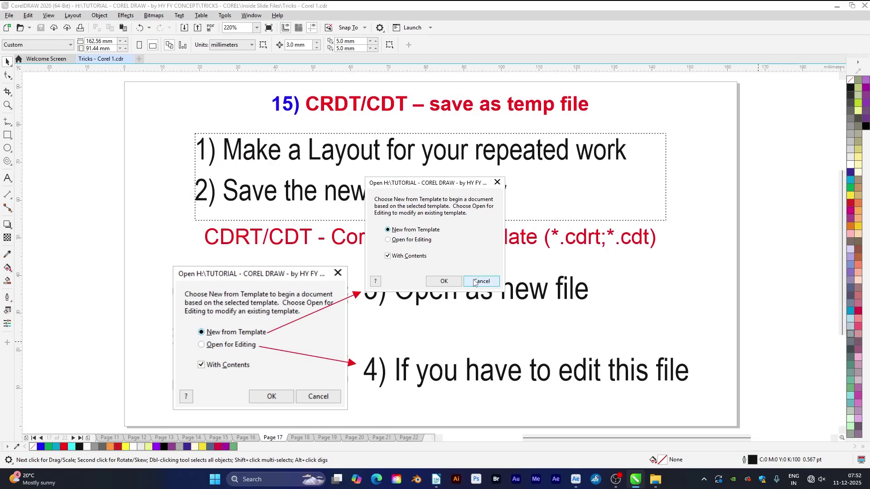
click(446, 281)
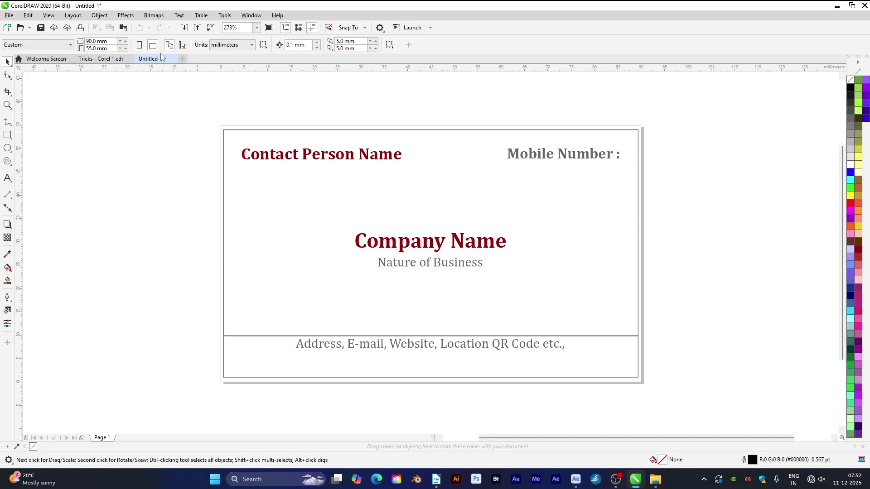
Save the new visiting card document as a CDR drawing named with the customer's name followed by VC.
key(ctrl+s)
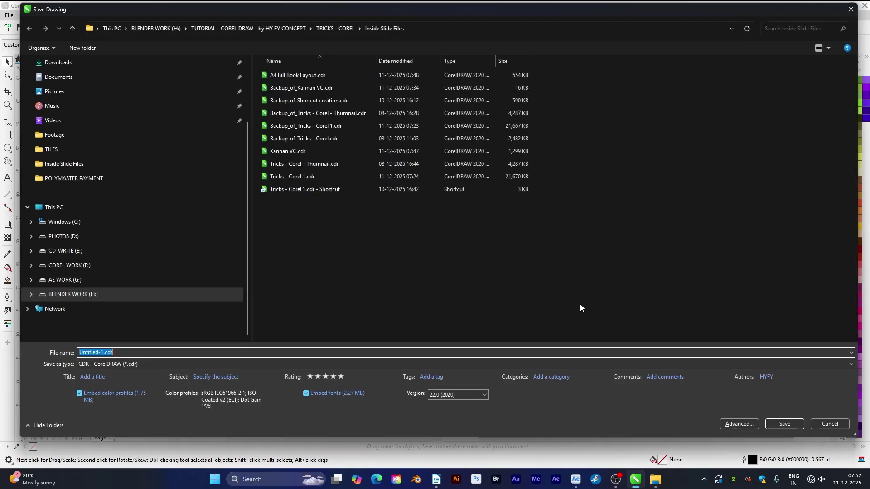
text(Thambu VC)
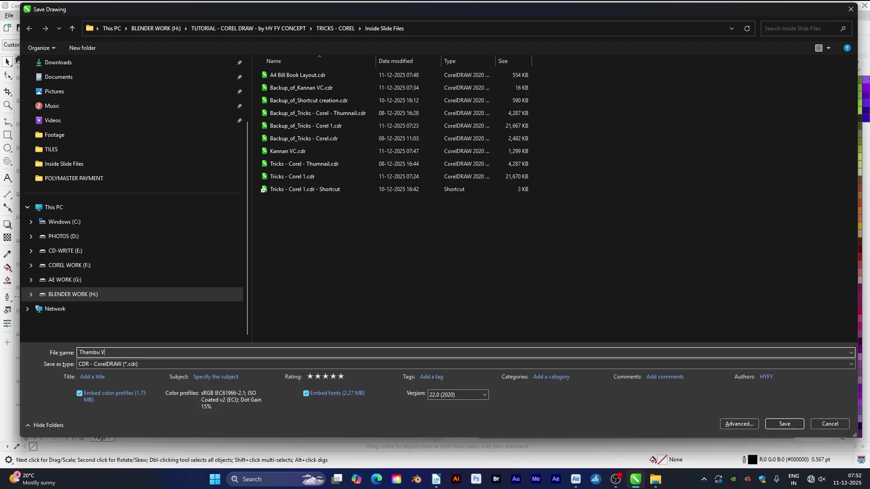
key(Return)
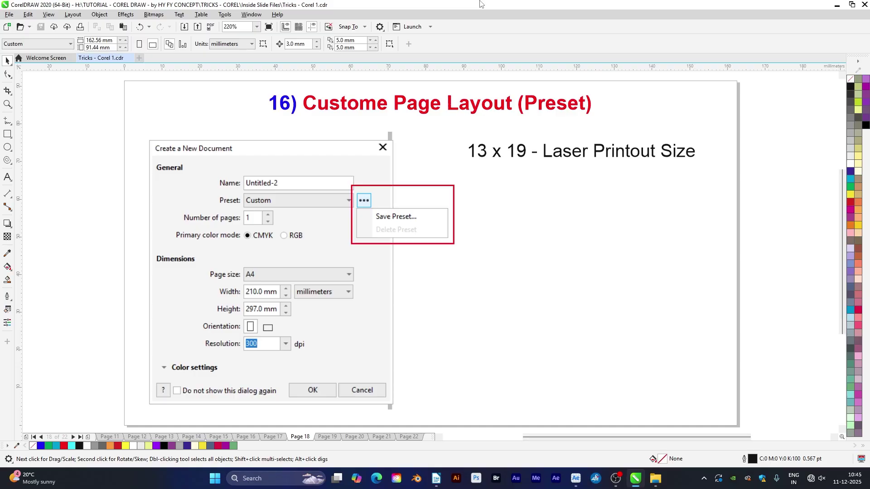
Start a new document with units in inches, width 13 and height 19.
key(ctrl+n)
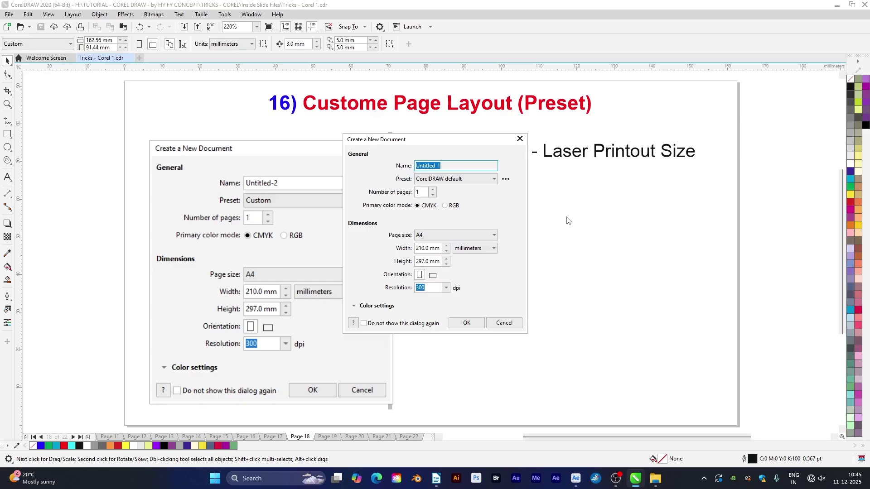
click(482, 251)
click(473, 262)
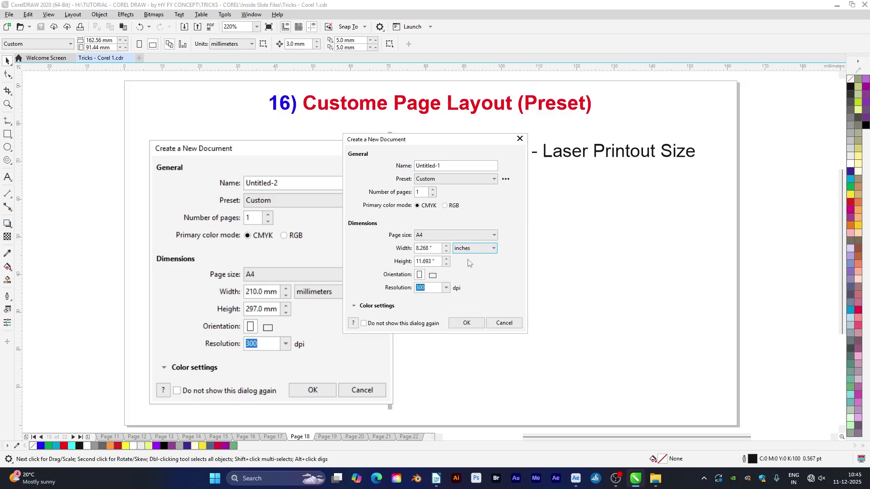
double_click(431, 249)
text(13)
double_click(436, 261)
text(19)
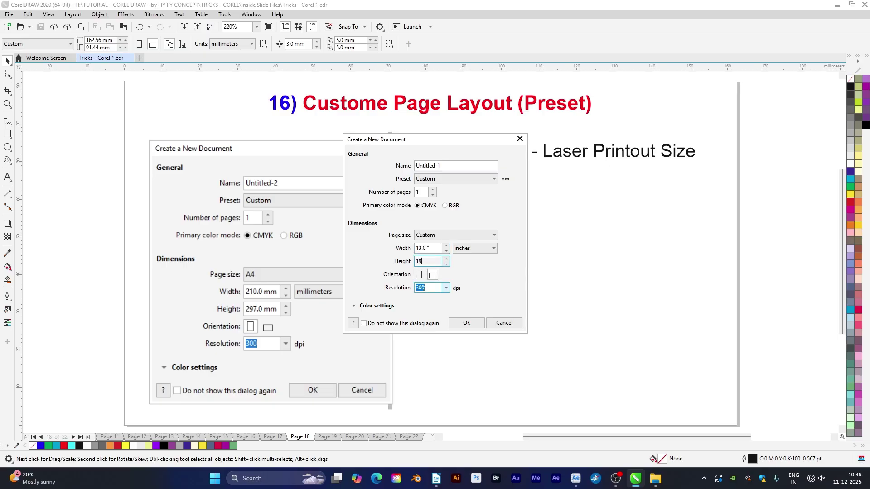
key(Tab)
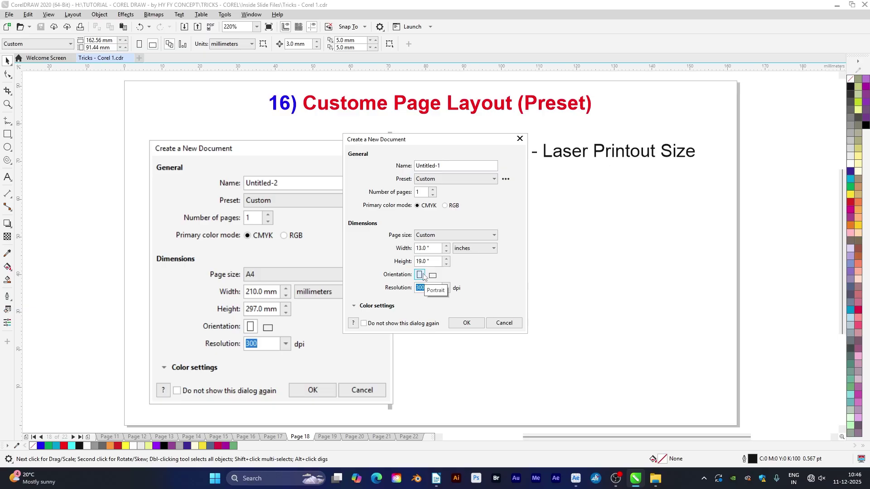
Save the page settings as a preset named 13 x 19 and create the document.
click(506, 180)
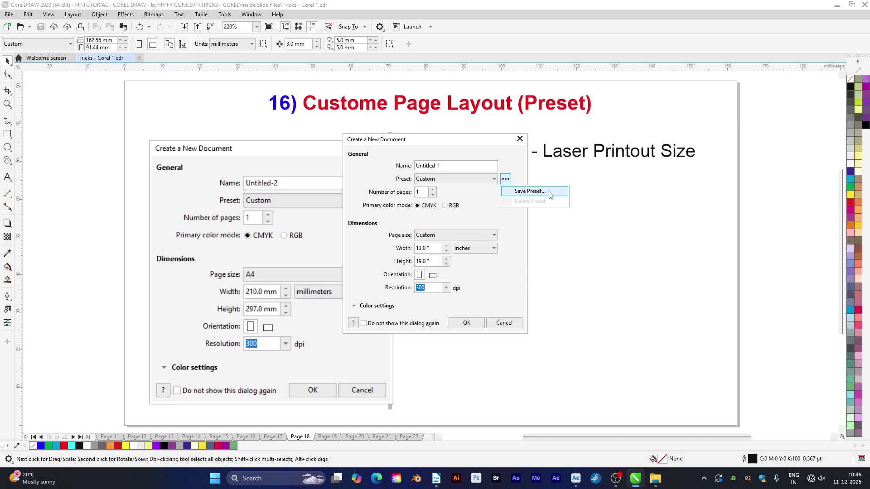
click(530, 191)
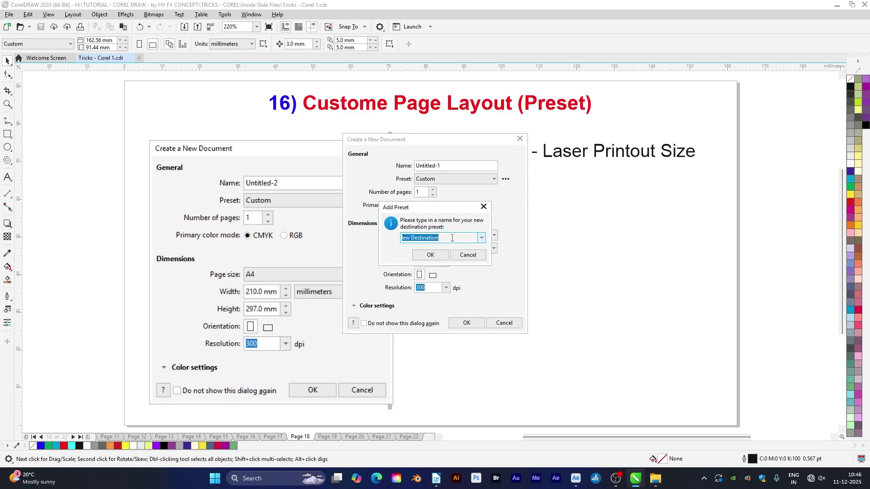
text(13 x 19)
click(430, 255)
click(467, 323)
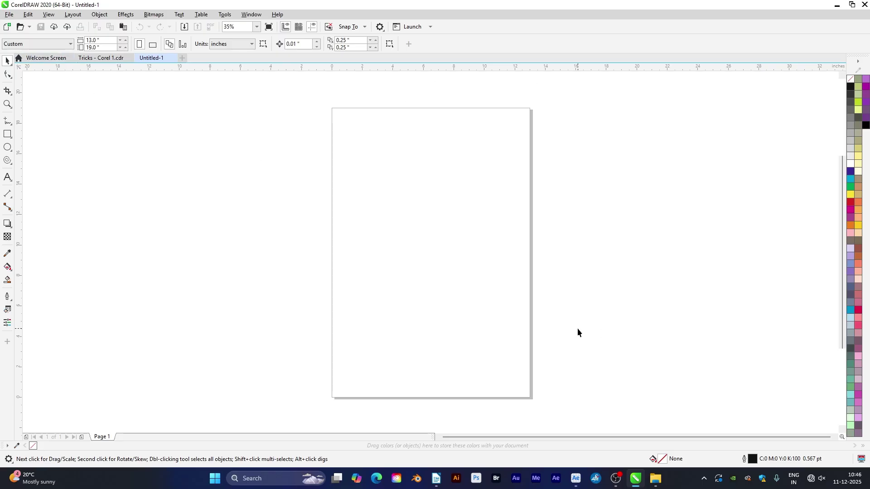
Create another new document using the Default CMYK preset with the A4 page size.
key(ctrl+n)
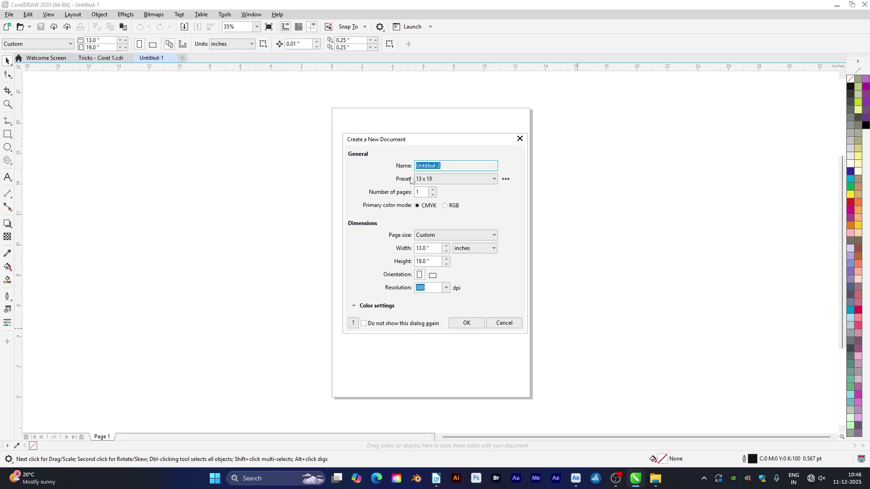
click(445, 181)
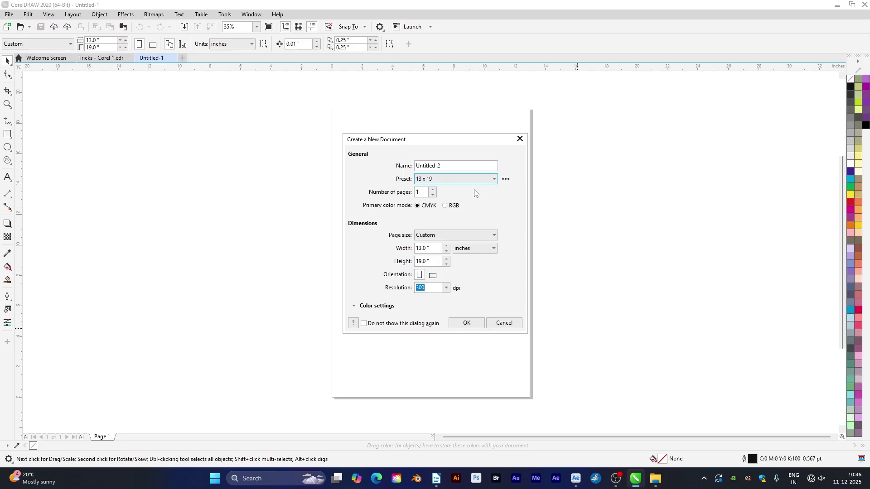
click(456, 181)
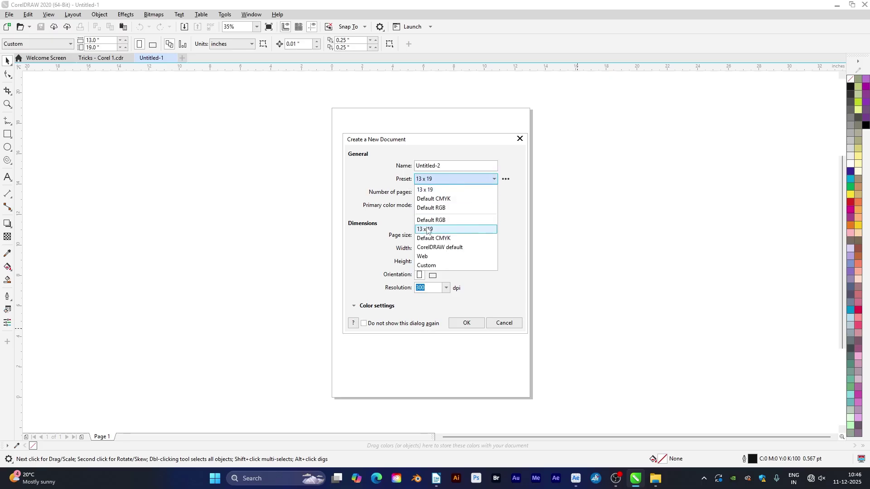
click(450, 238)
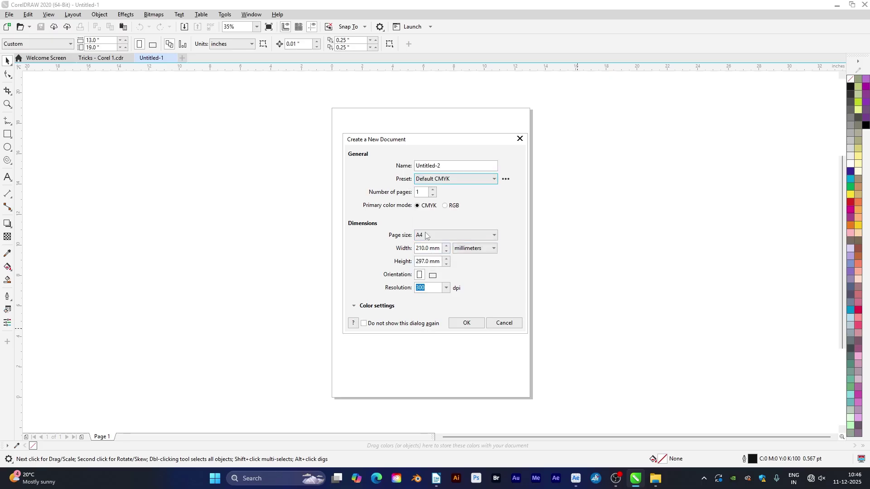
click(466, 323)
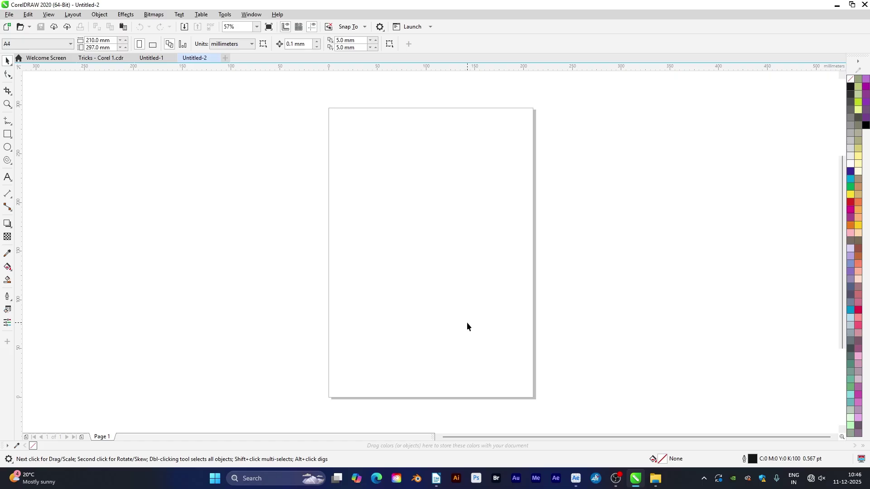
Create a third new document using the saved 13 x 19 preset.
key(ctrl+n)
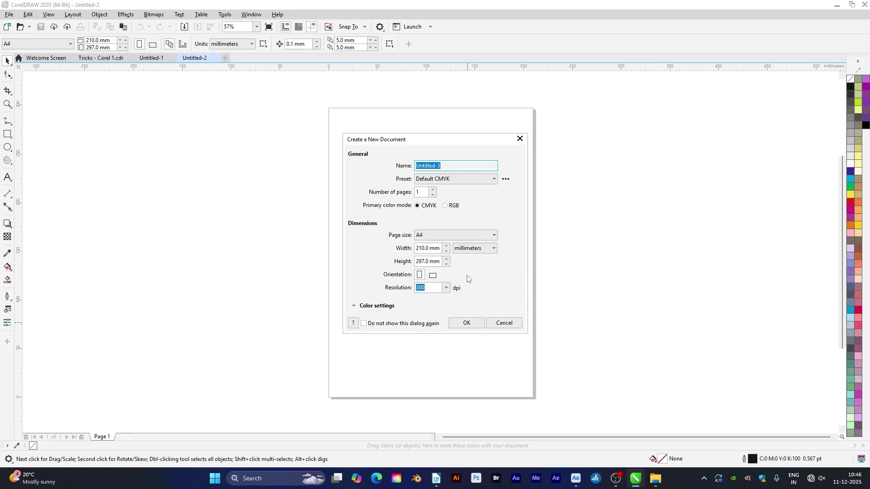
key(Escape)
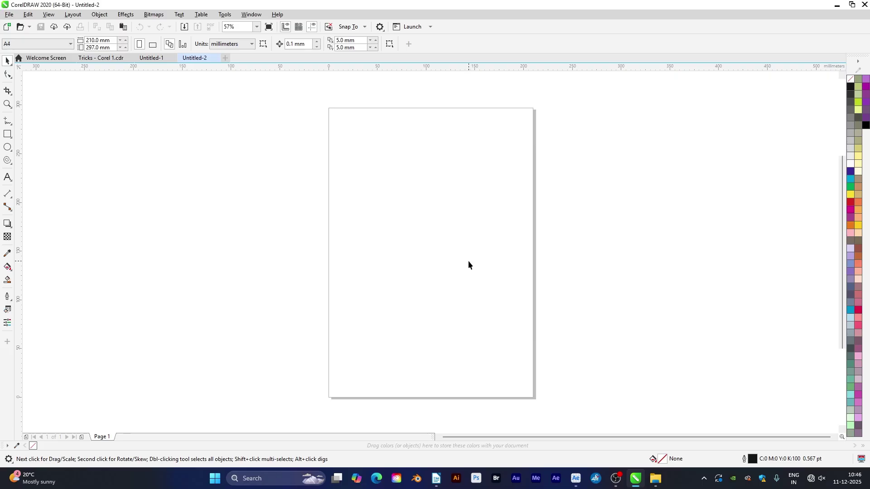
key(ctrl+n)
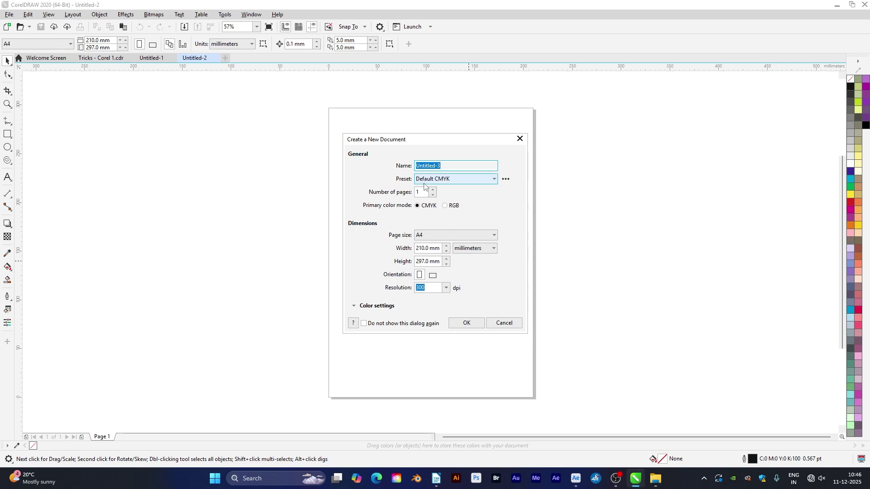
click(481, 180)
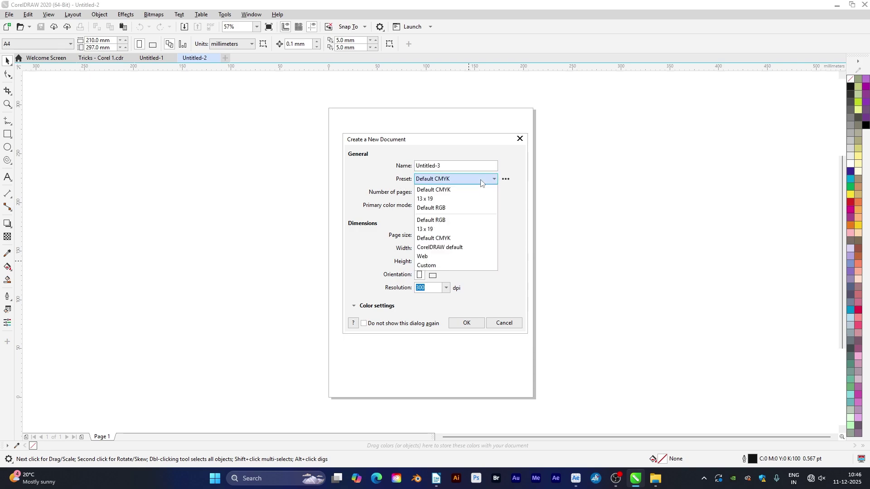
click(433, 230)
click(466, 324)
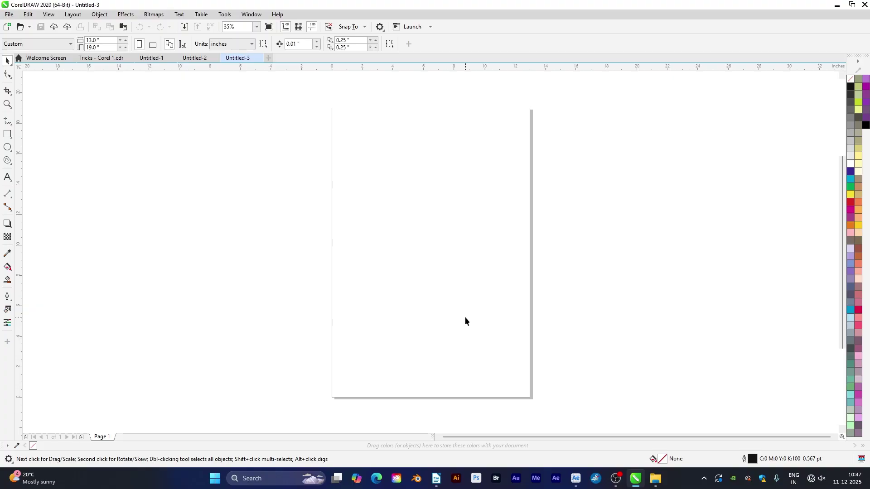